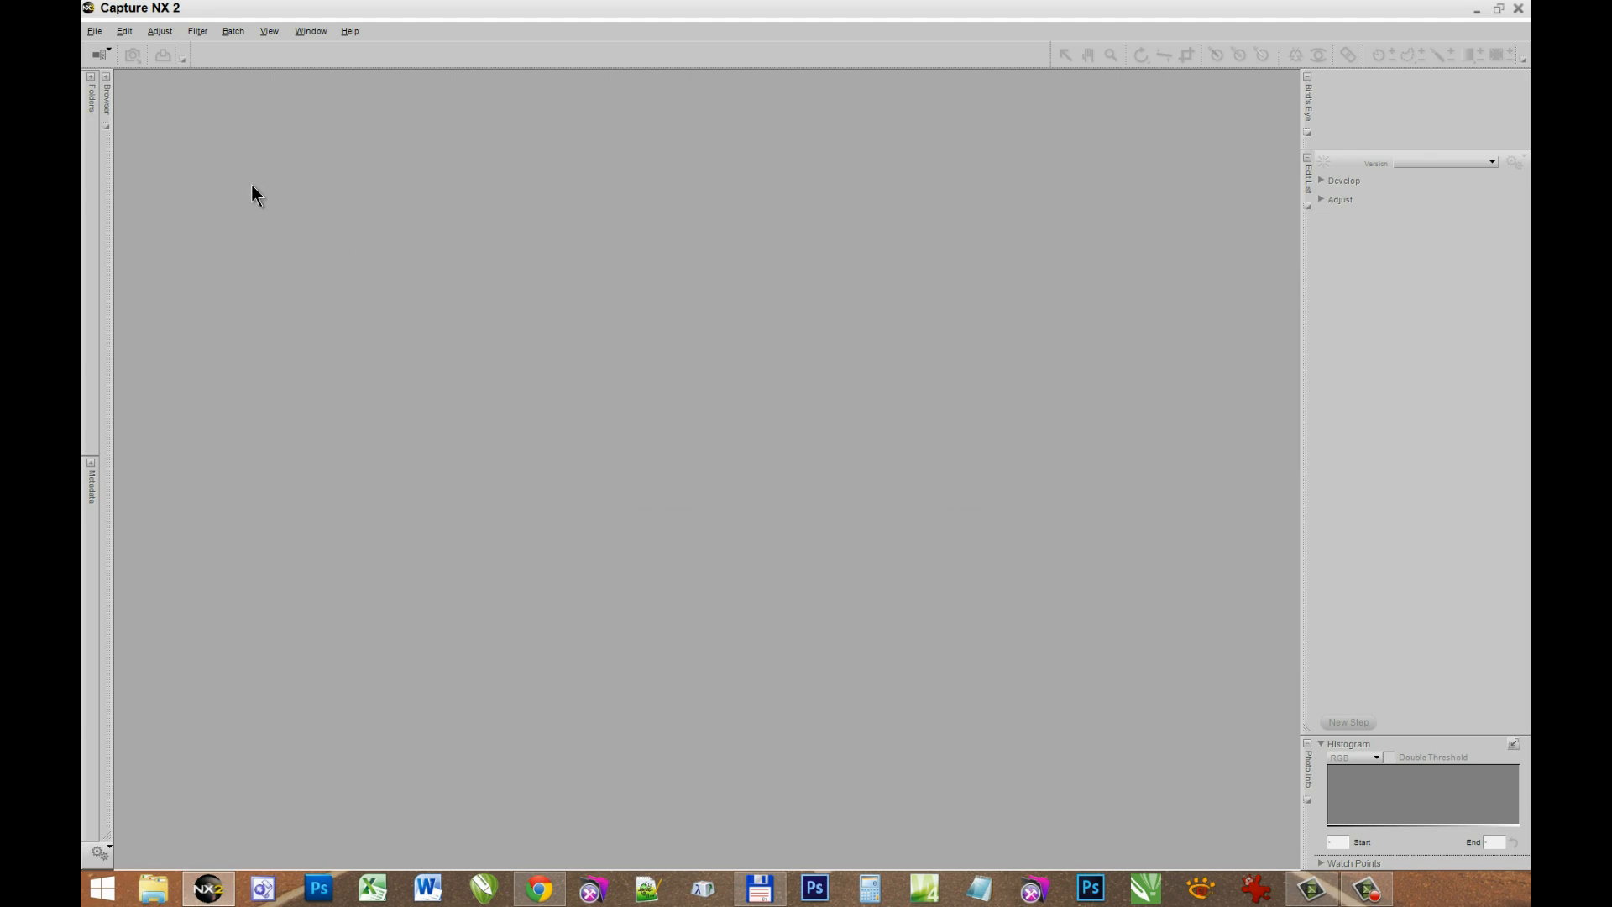
Step: Open the _DSC0184.NEF photo of the green car from the image browser
click(106, 79)
scroll(349, 345, down, 1)
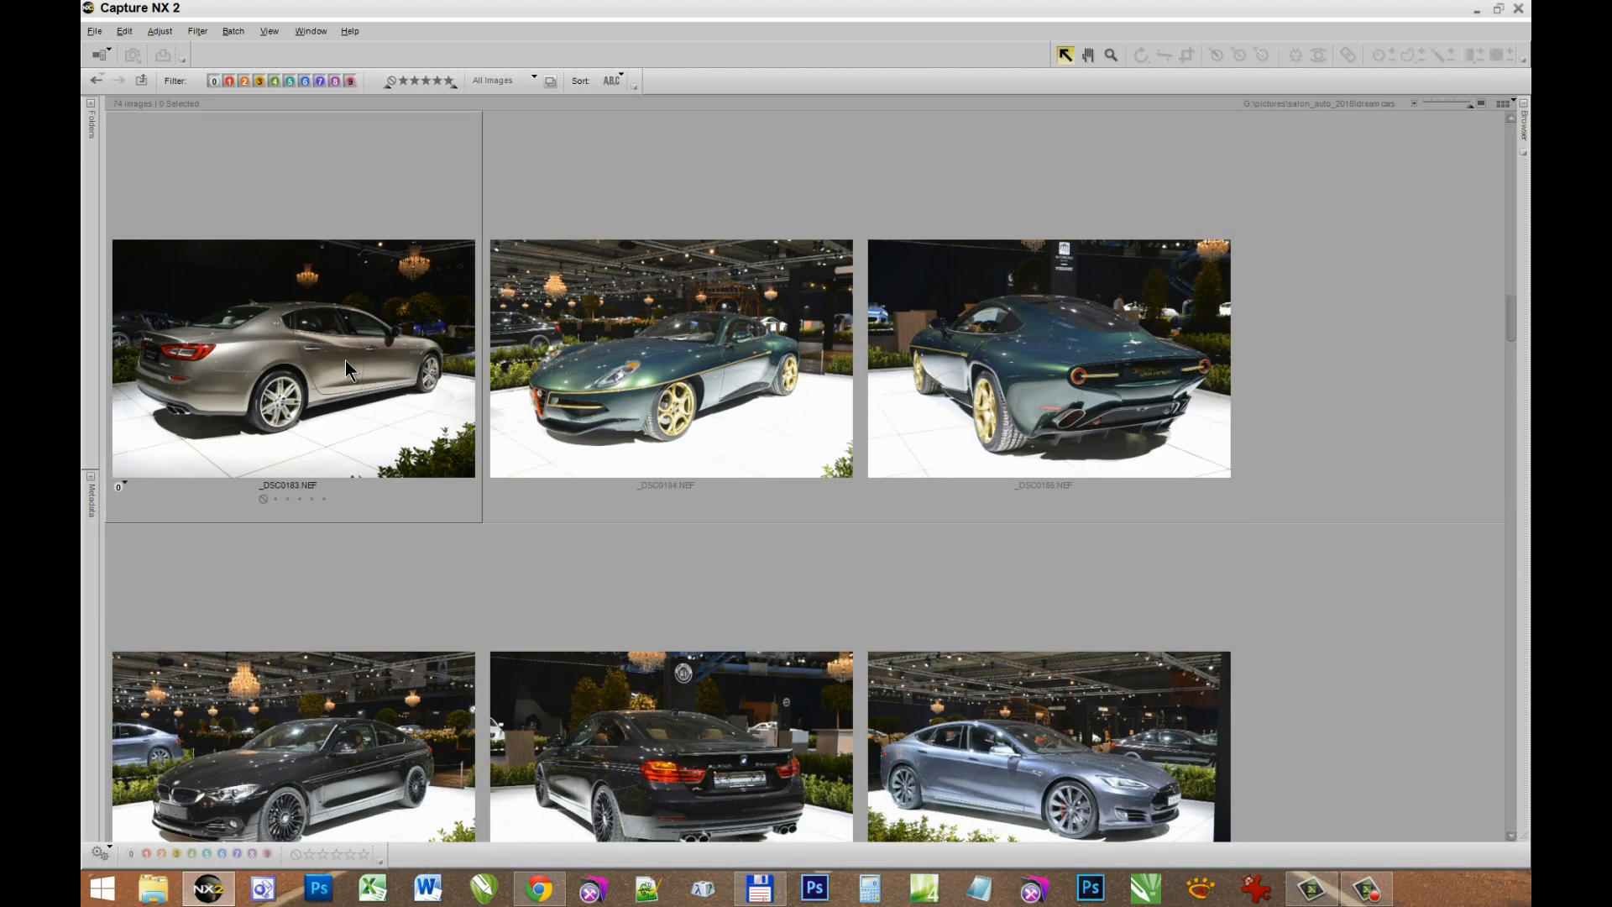
double_click(672, 411)
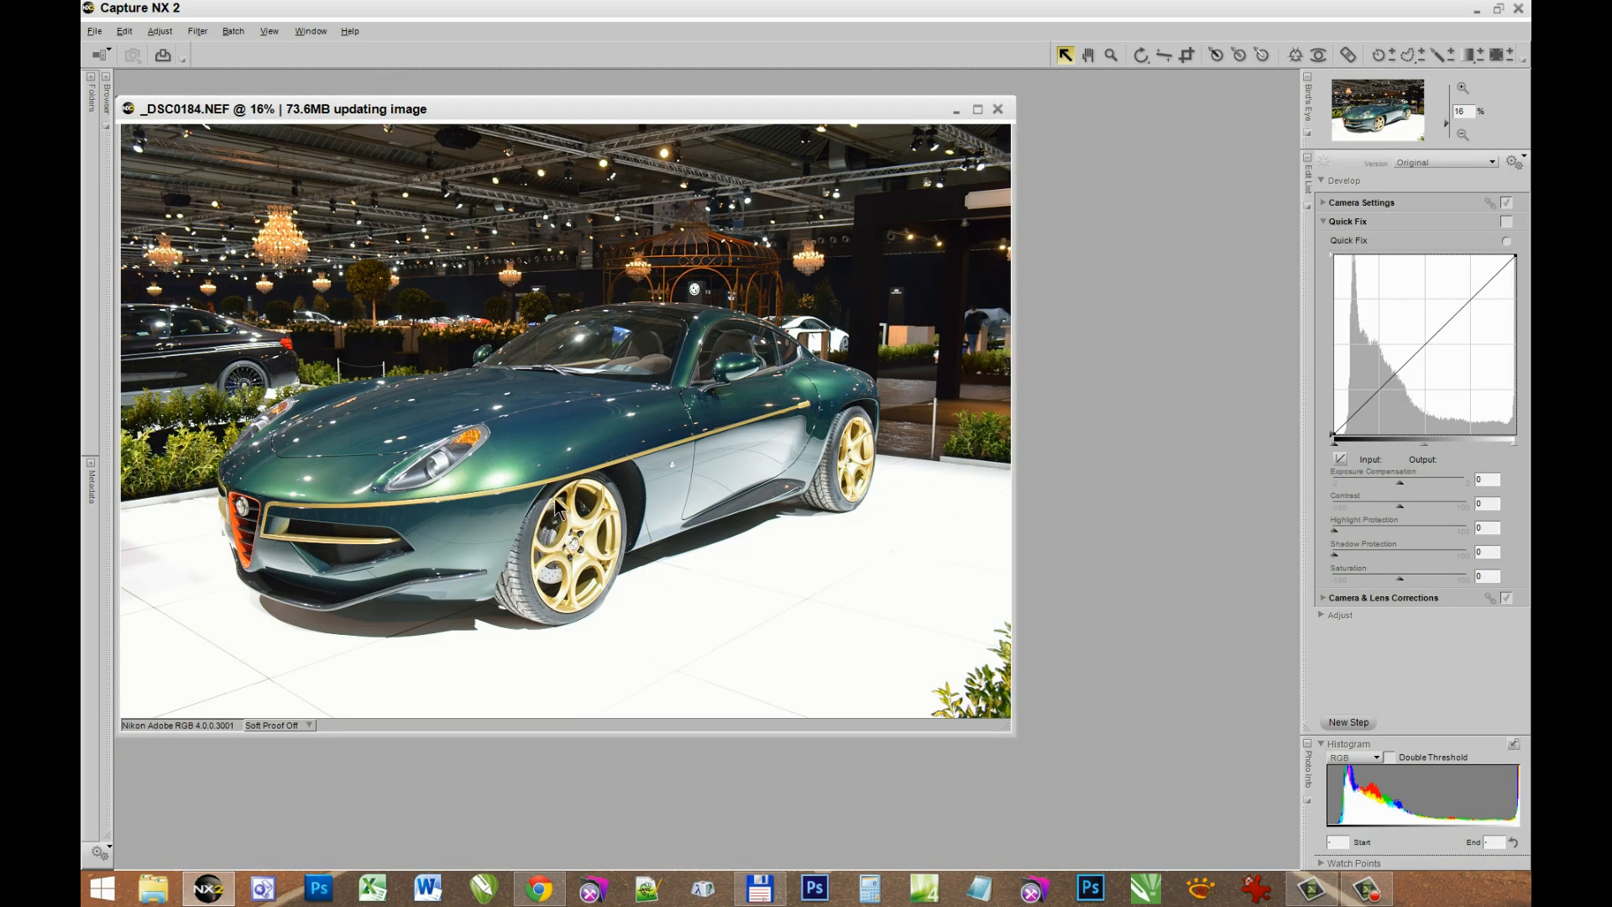
Step: Maximize the image window and fit the photo to the screen
drag(581, 125, 647, 115)
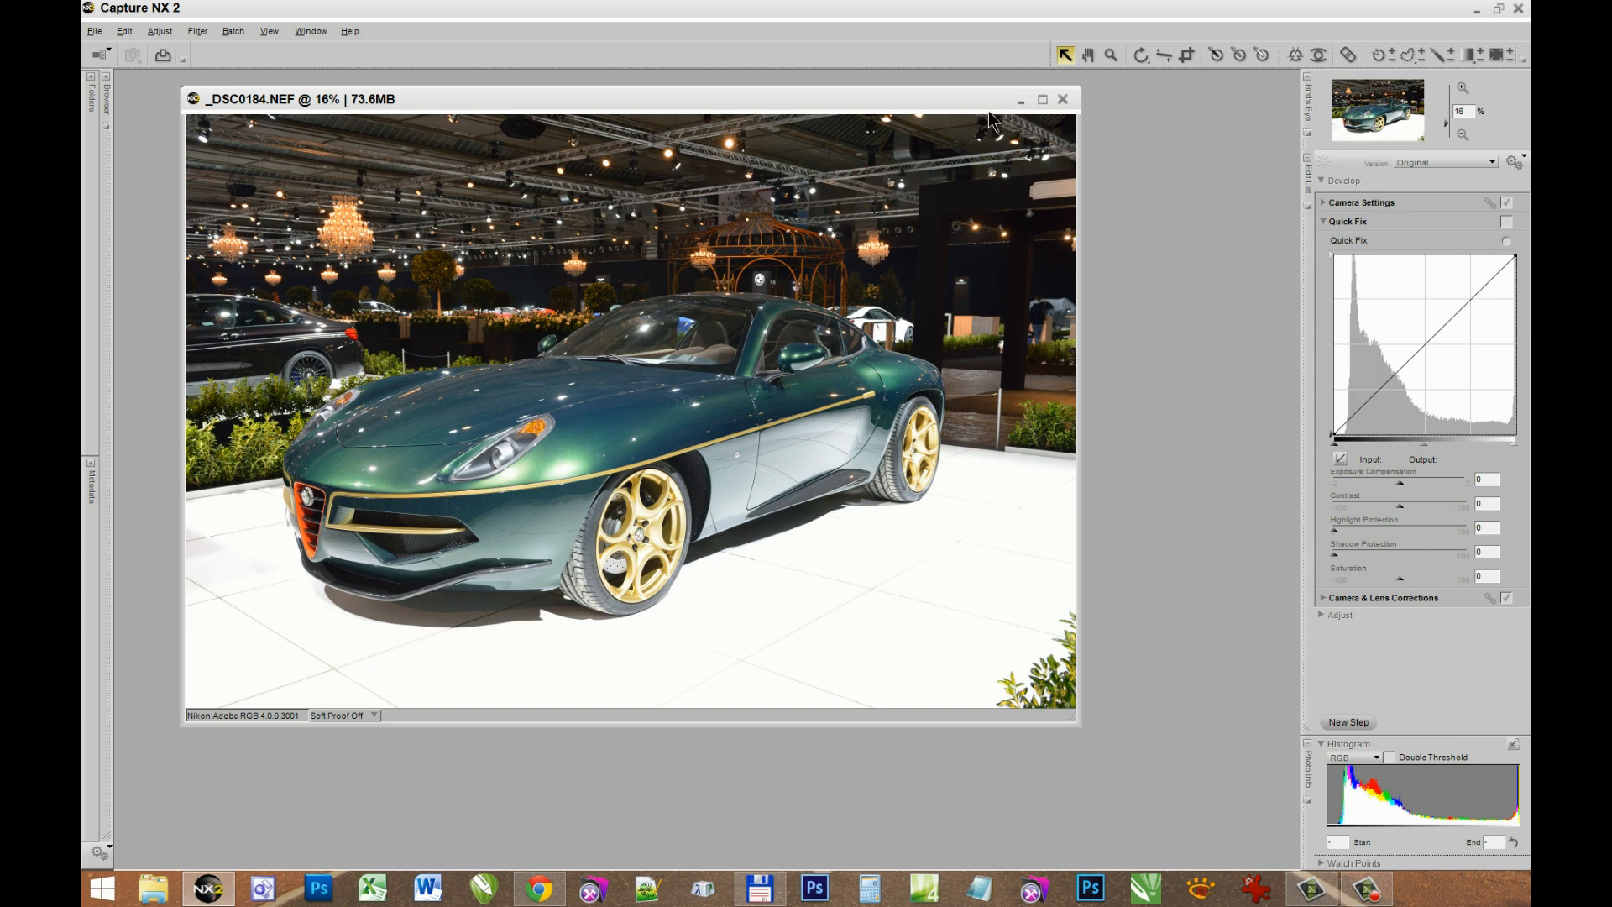
click(1043, 99)
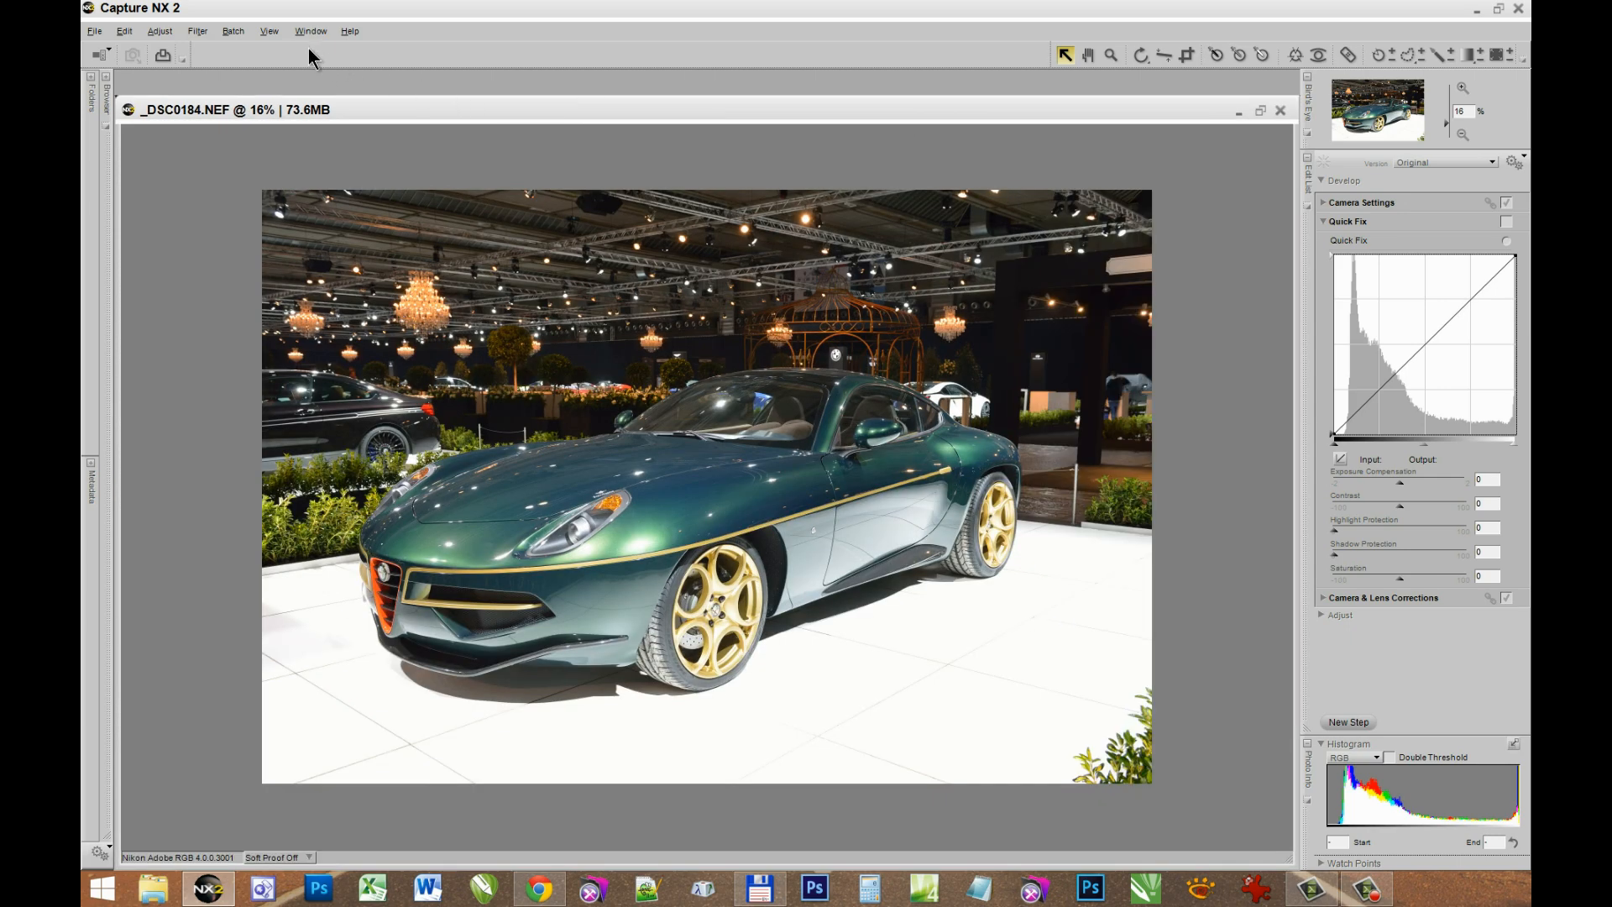
click(269, 32)
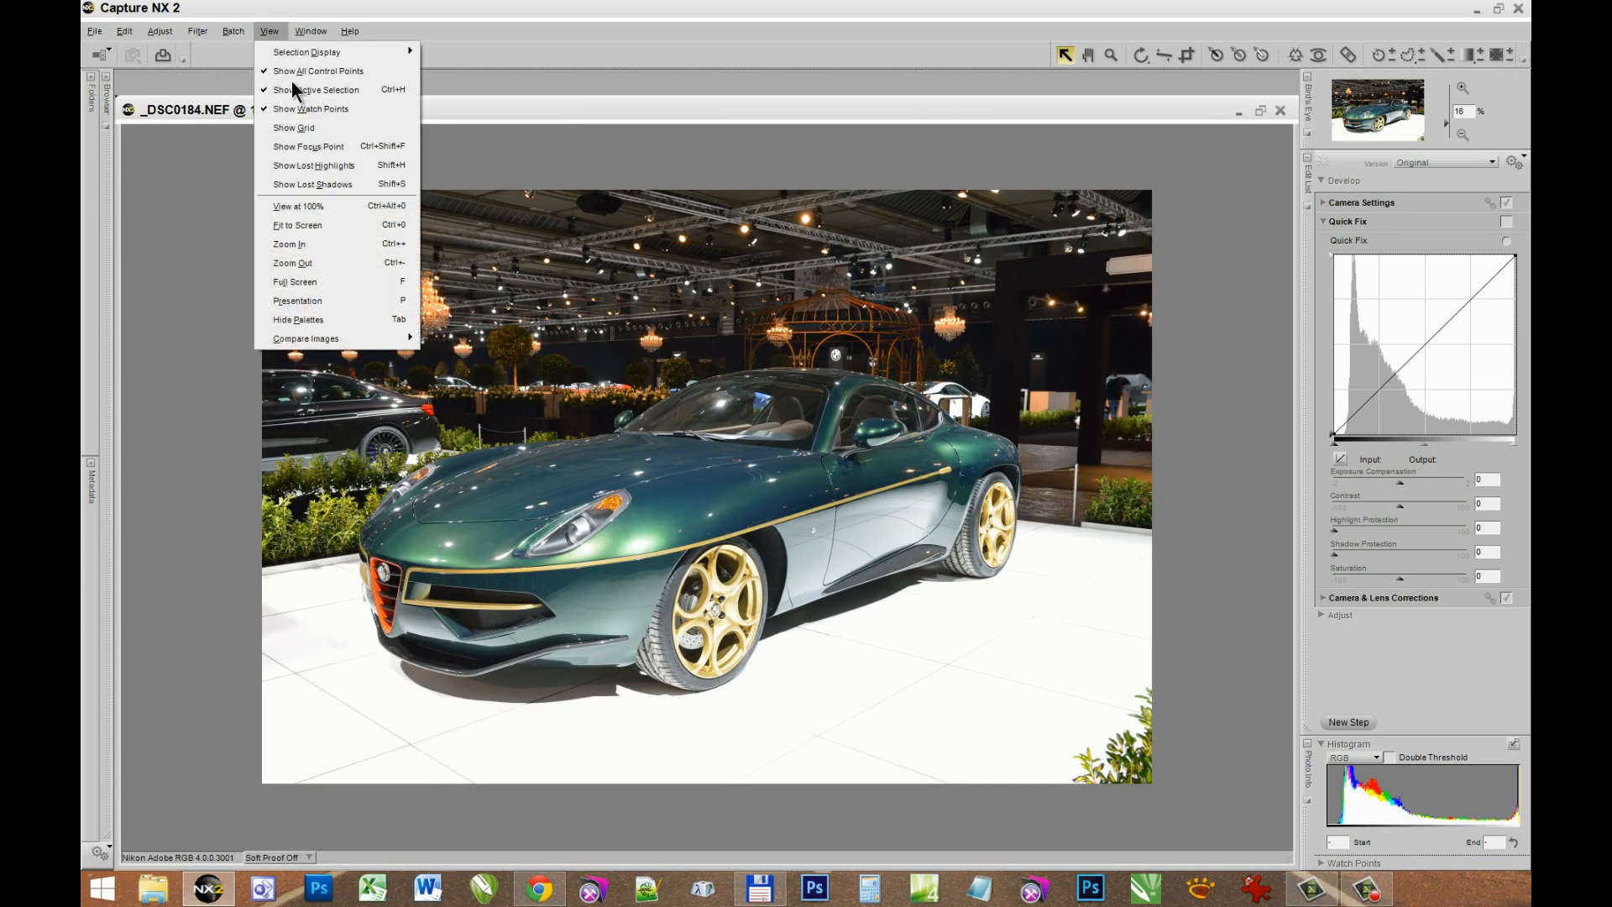
click(299, 227)
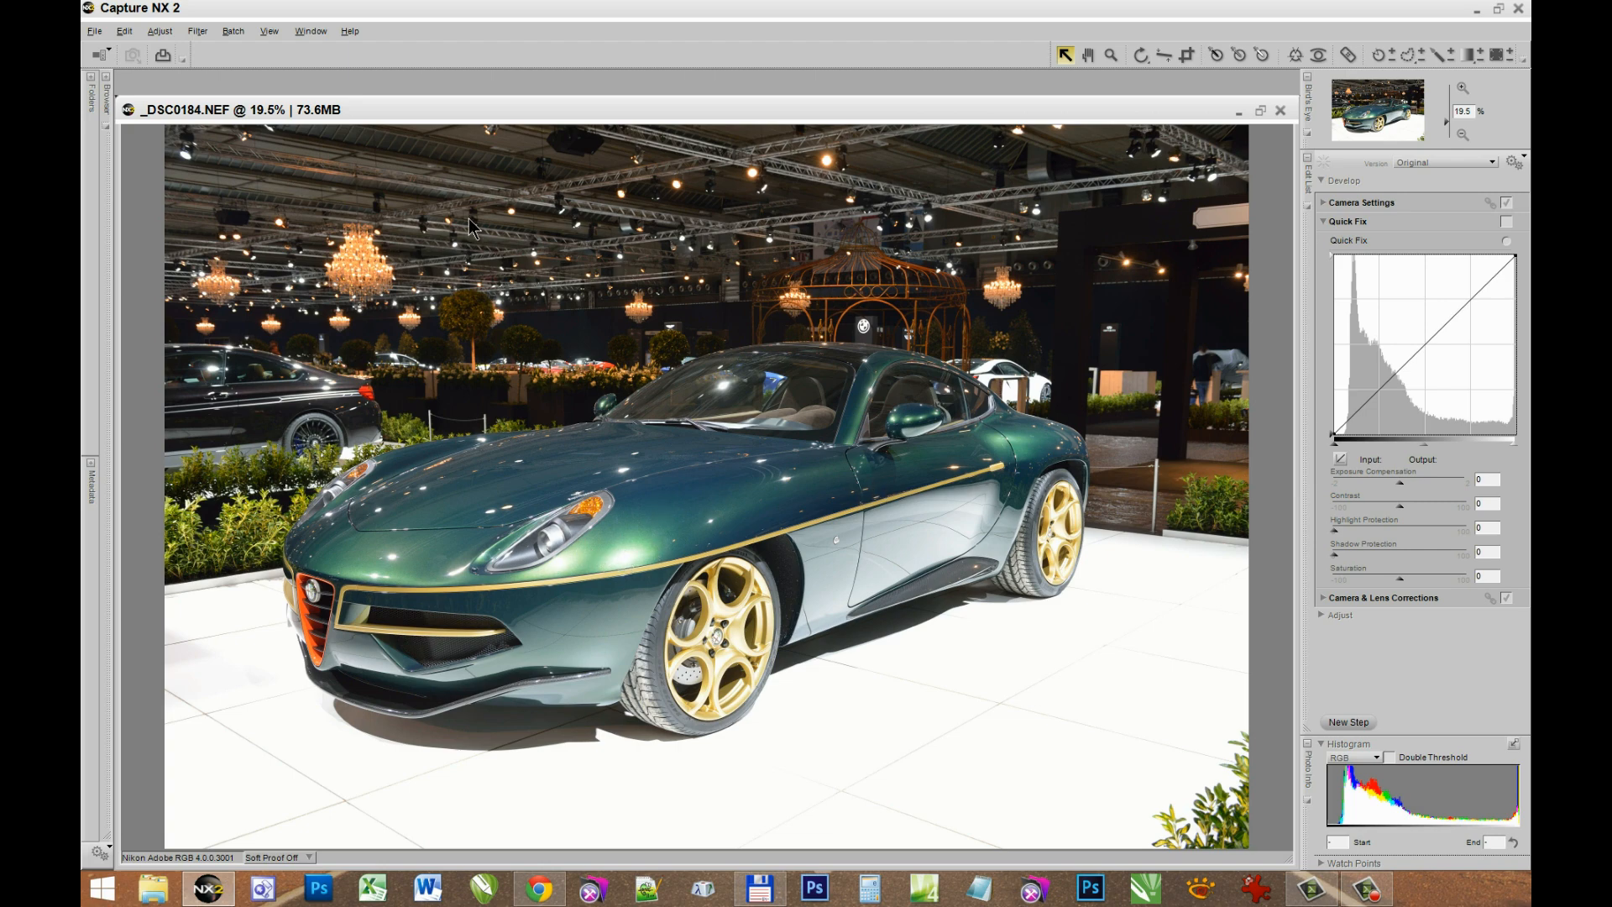
Step: Add a Photo Effects adjustment using Enhance Photo, enable Enhance Dark Tones and set the brightness to -5
click(198, 38)
click(220, 52)
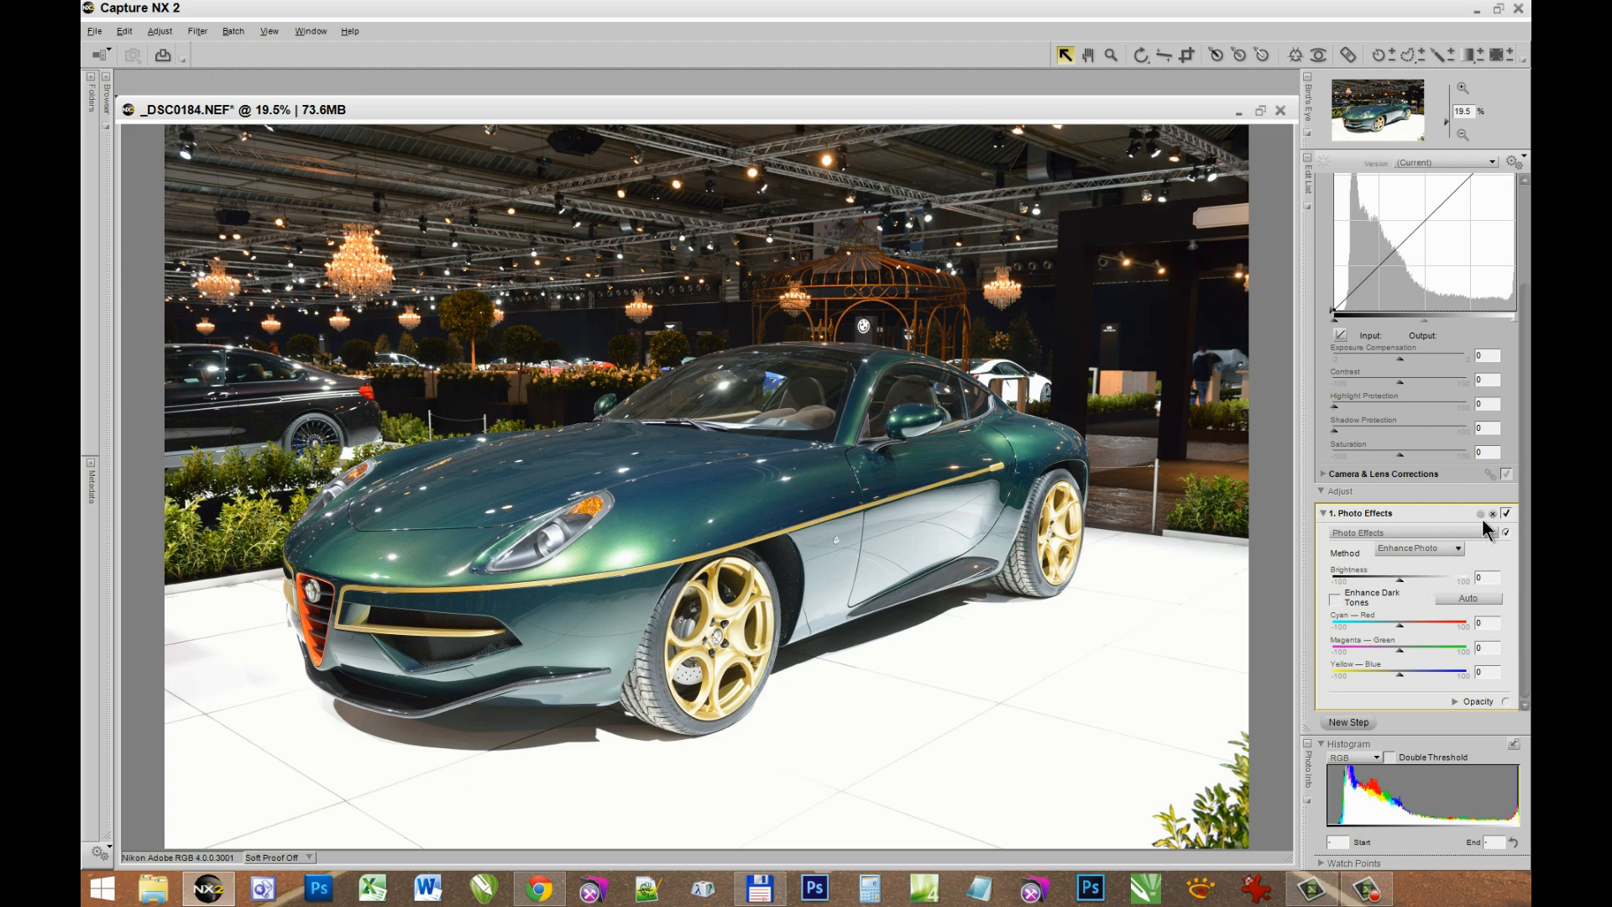
click(1467, 600)
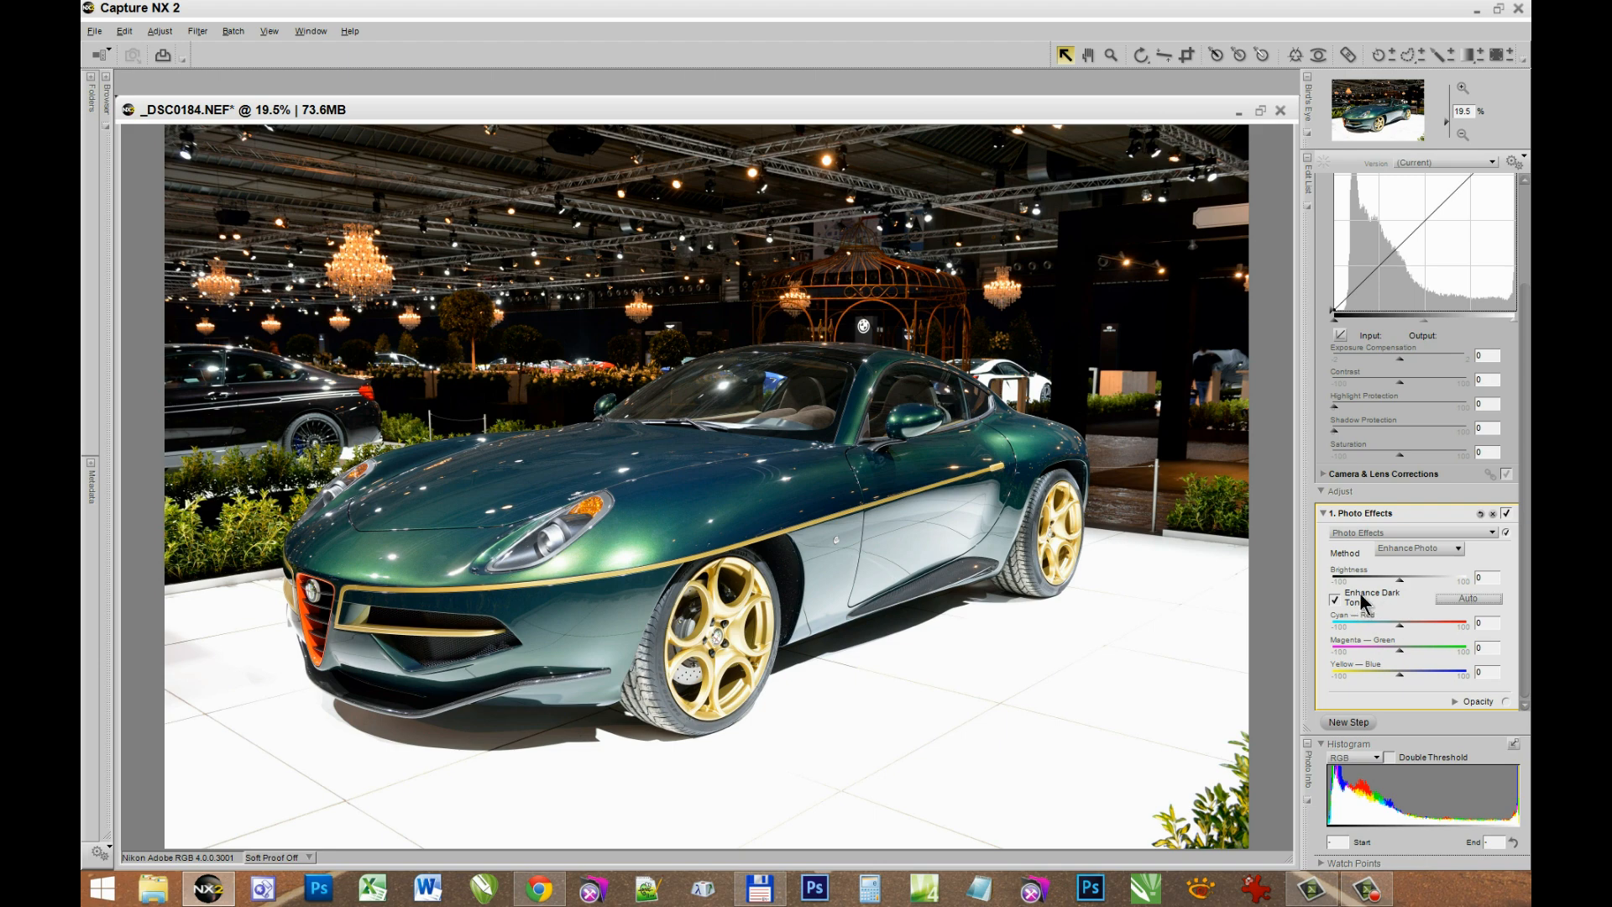
double_click(1489, 578)
text(-5)
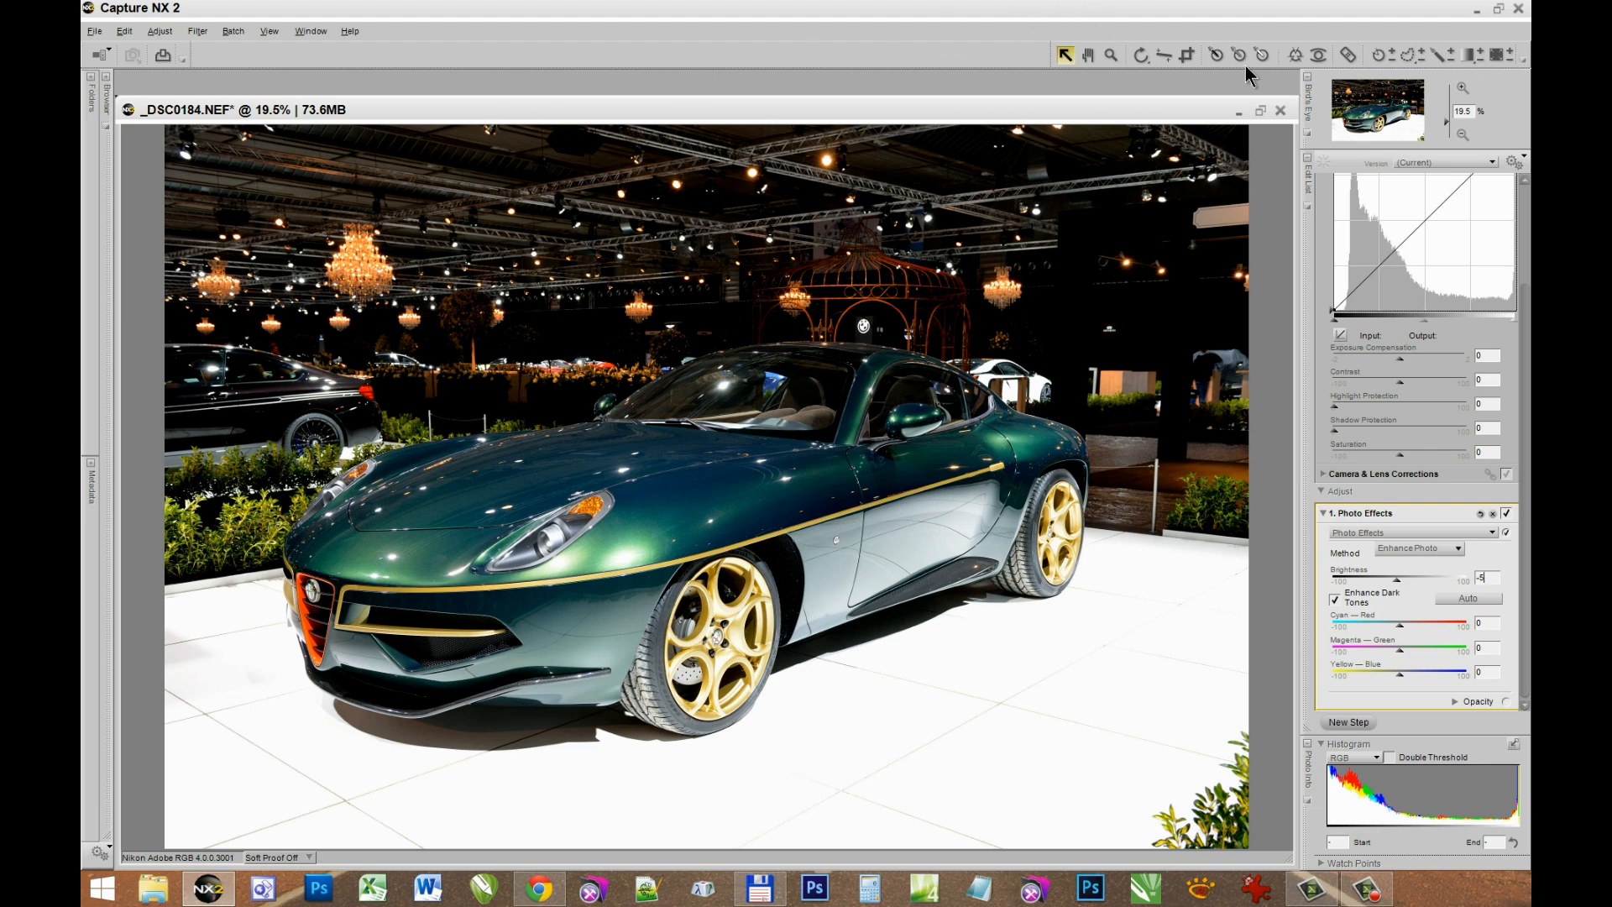
Step: Place a color control point on the car's front bodywork beside the headlight and deepen its green color
click(1296, 56)
click(431, 561)
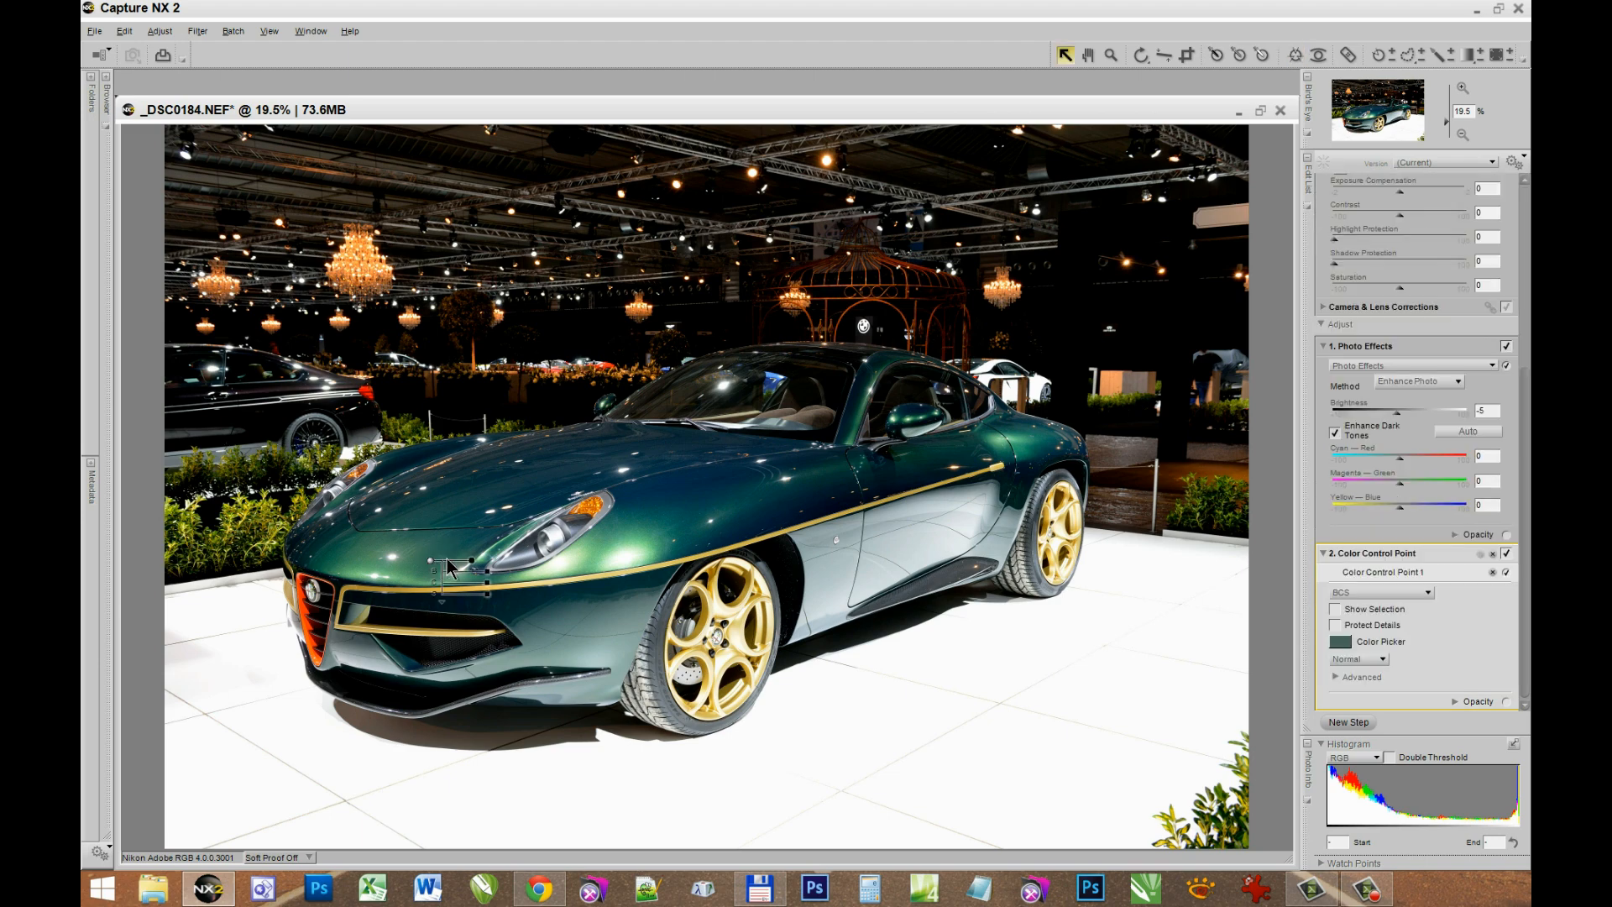
drag(468, 559, 495, 583)
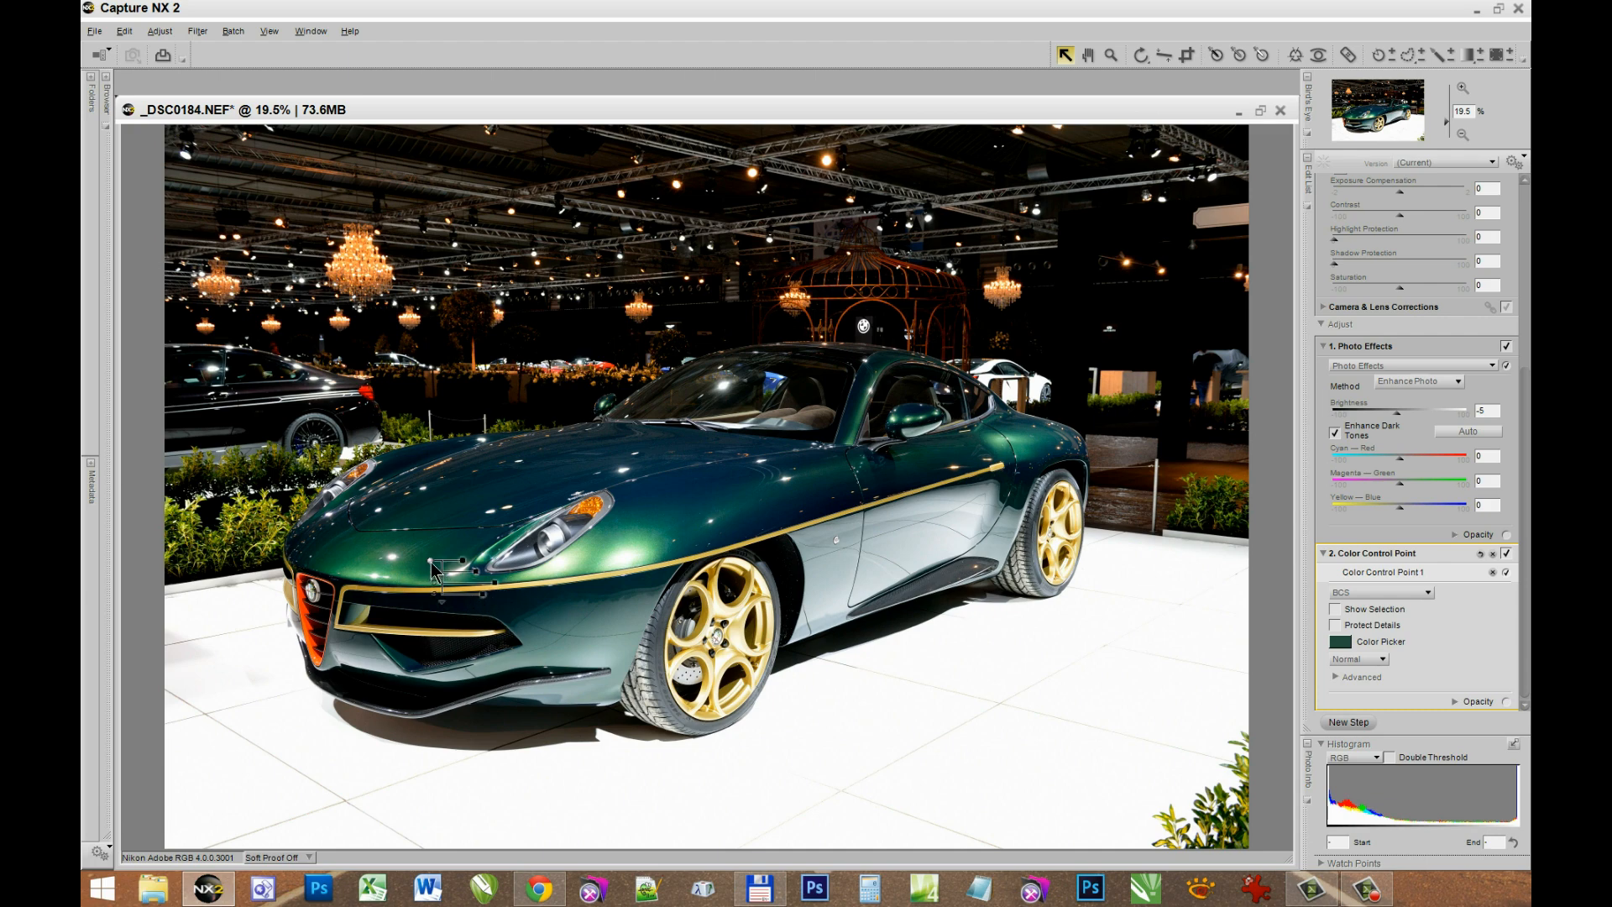
Step: Duplicate the control point, move the copy to the bumper side just ahead of the front wheel and darken it
right_click(432, 564)
click(470, 608)
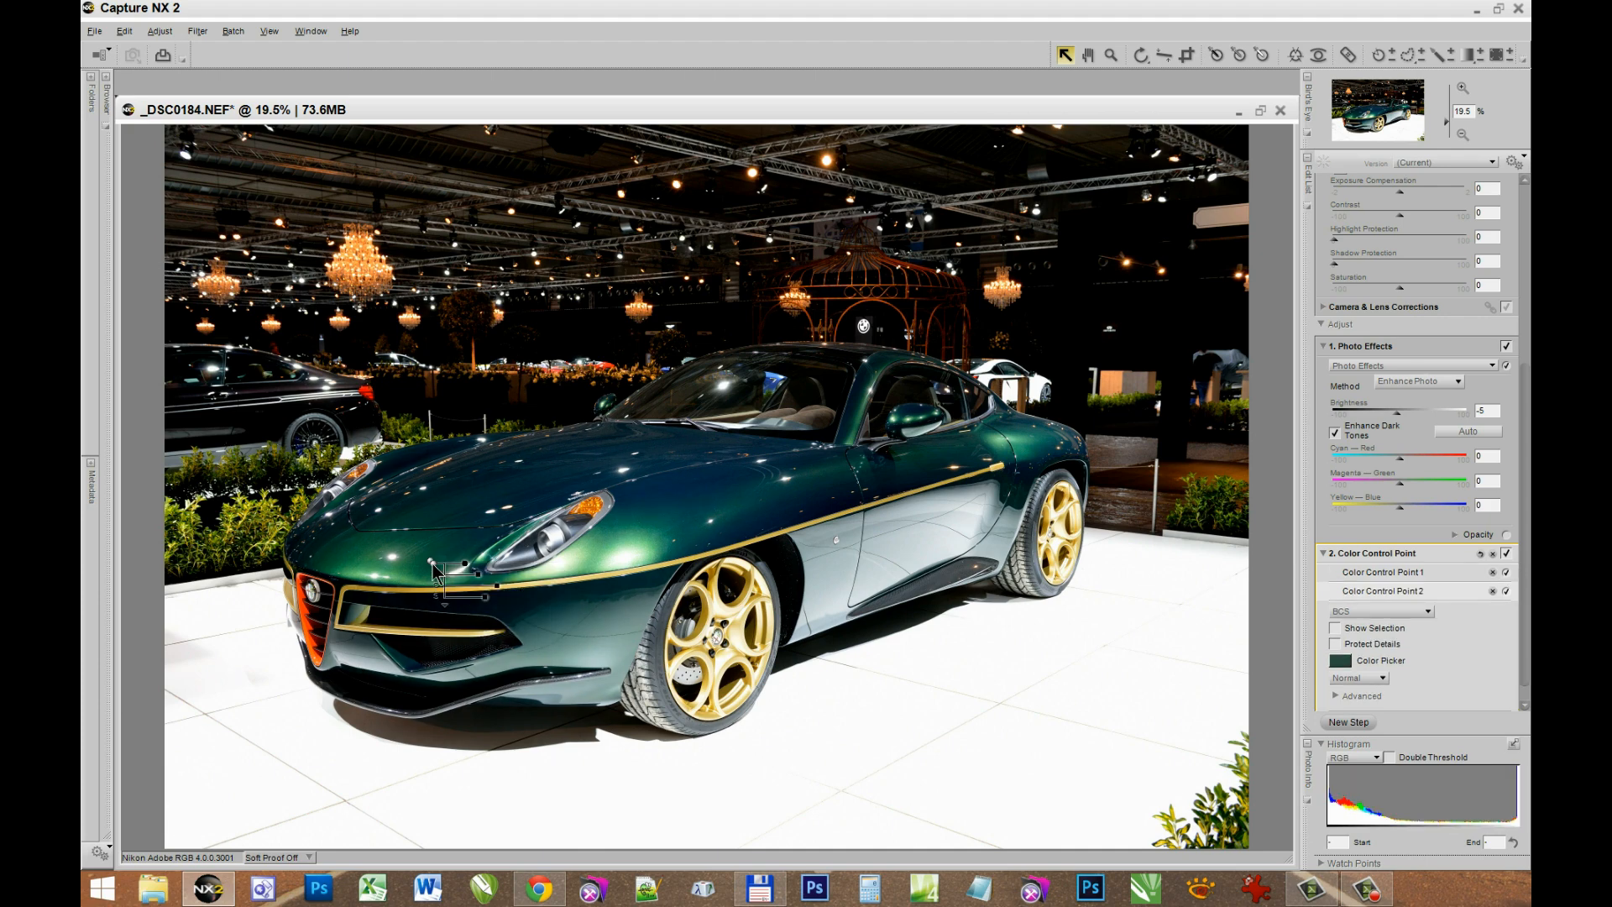
drag(433, 564, 650, 597)
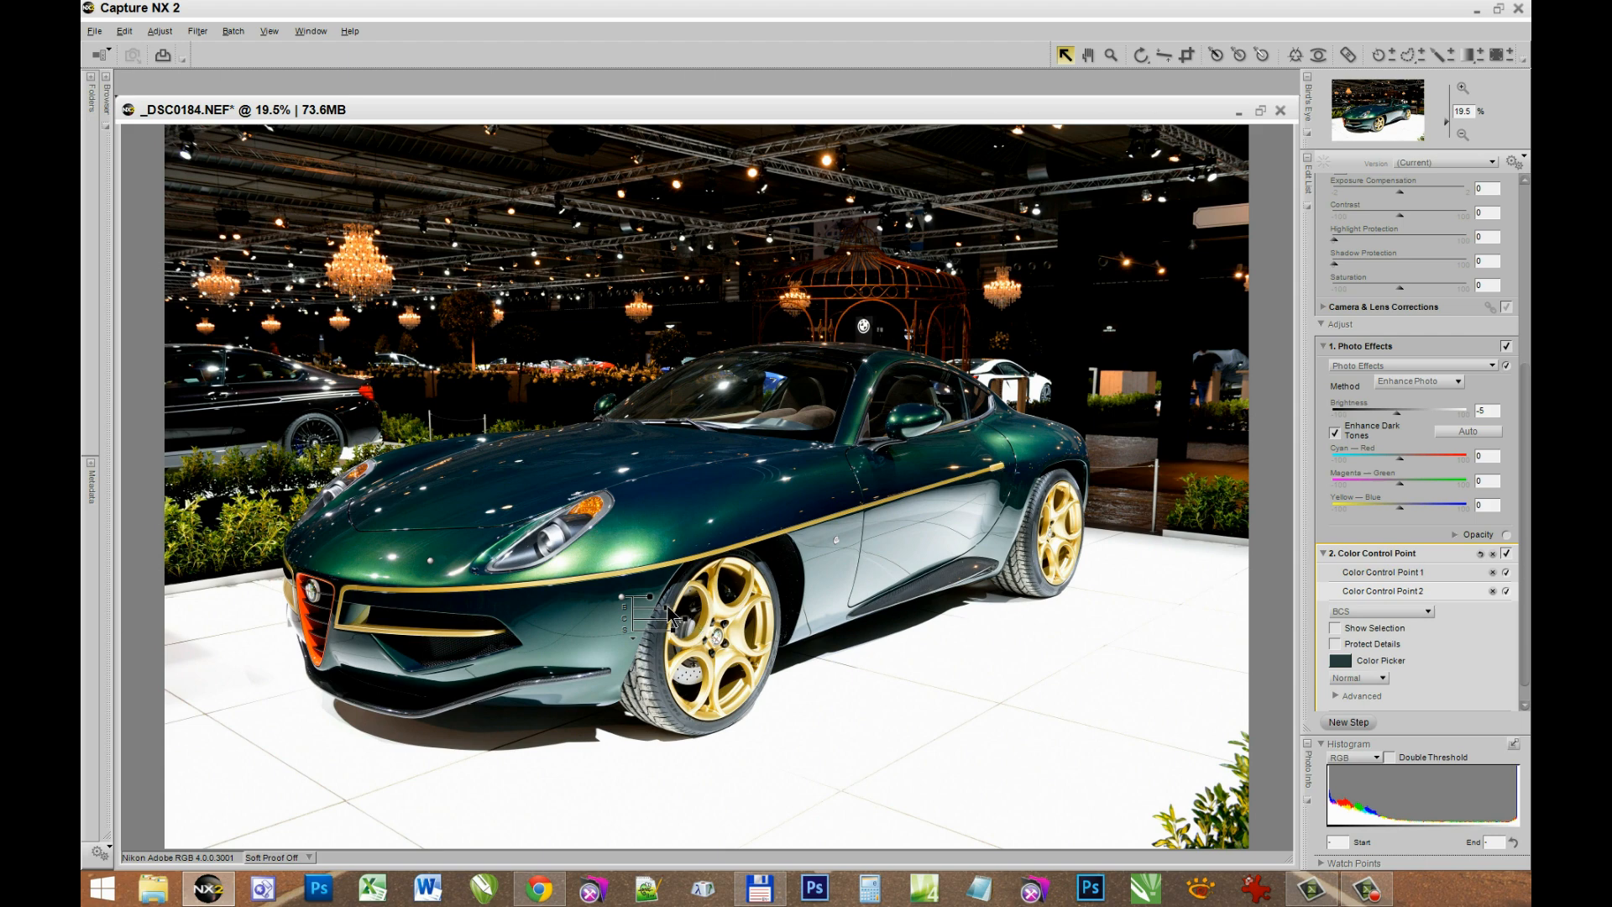
drag(665, 607, 654, 620)
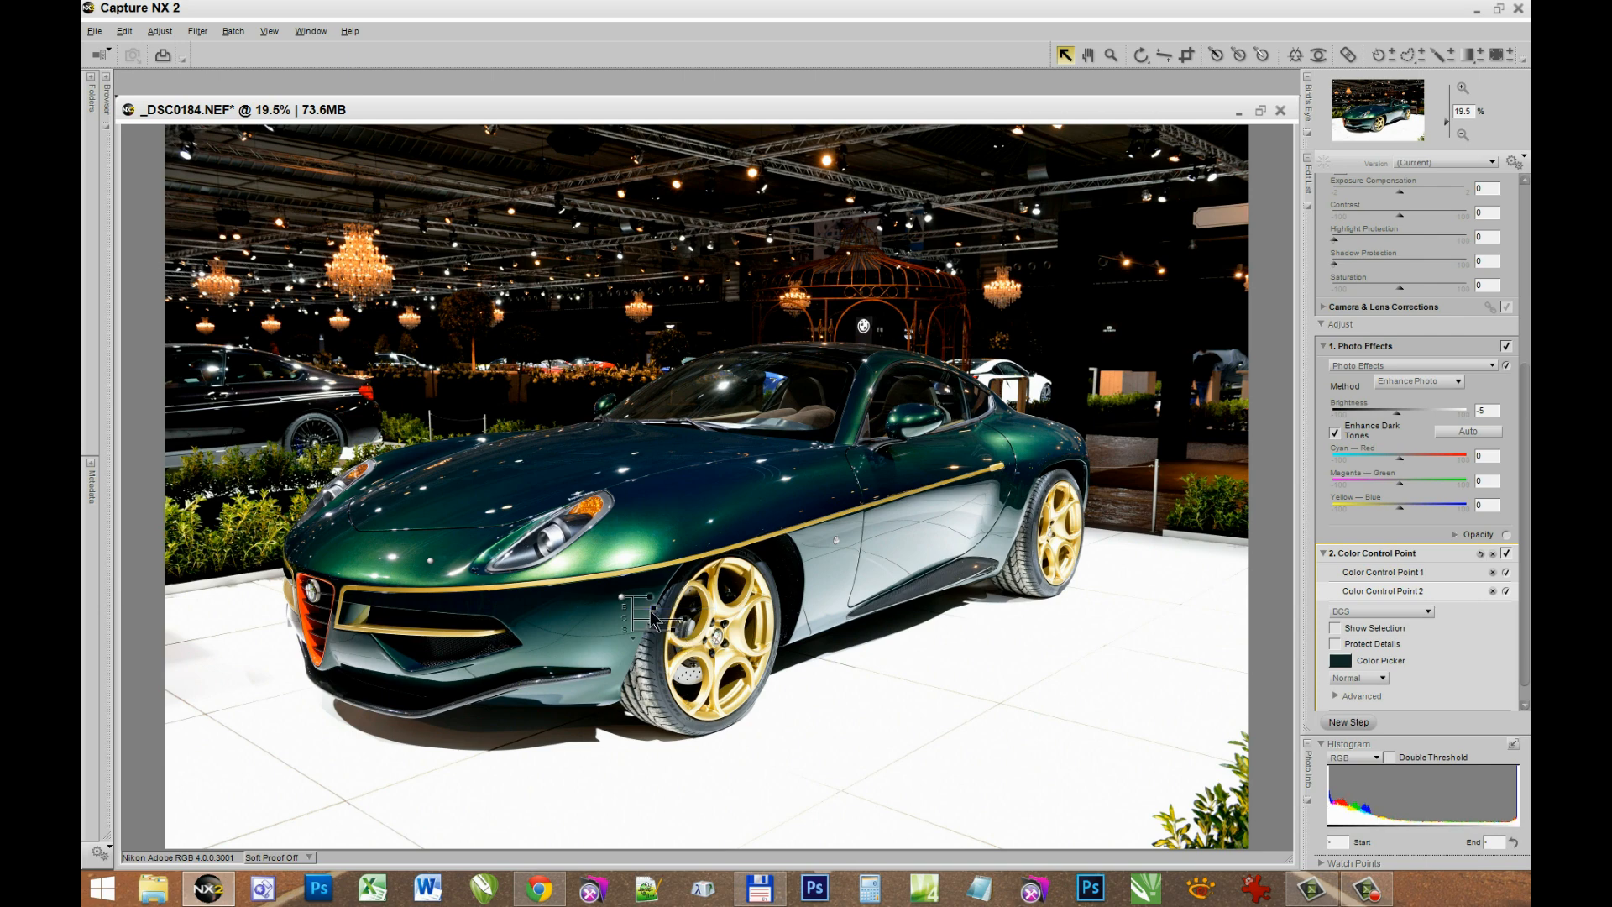
Step: Duplicate the bumper-side control point and place the copy lower on the bumper beside the front tire
right_click(622, 602)
click(671, 622)
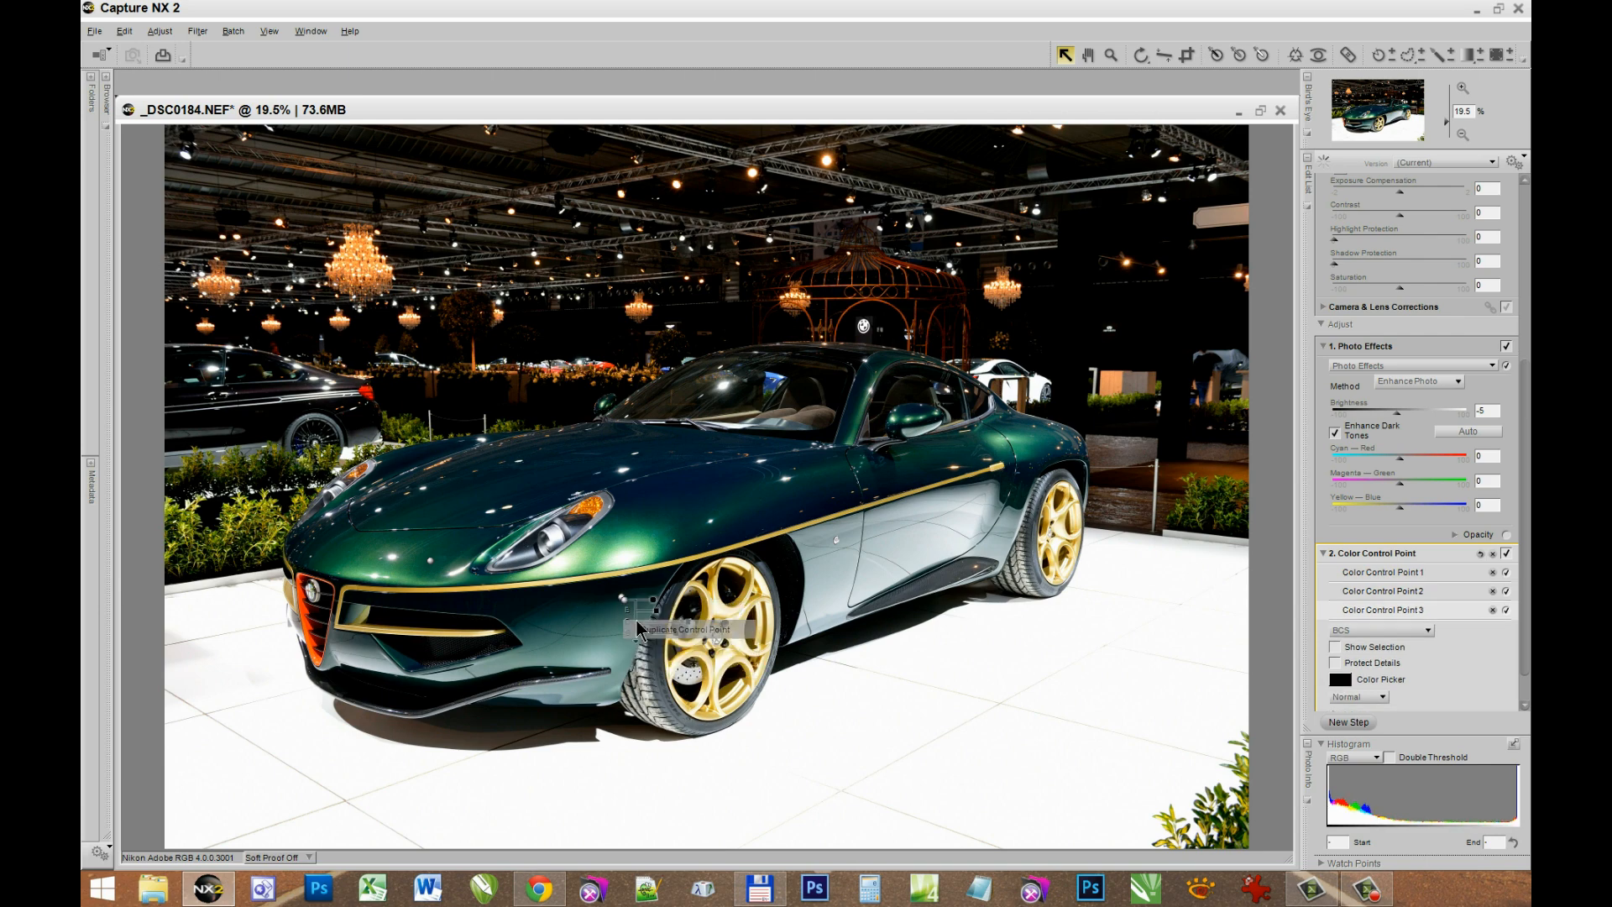
drag(628, 625, 644, 669)
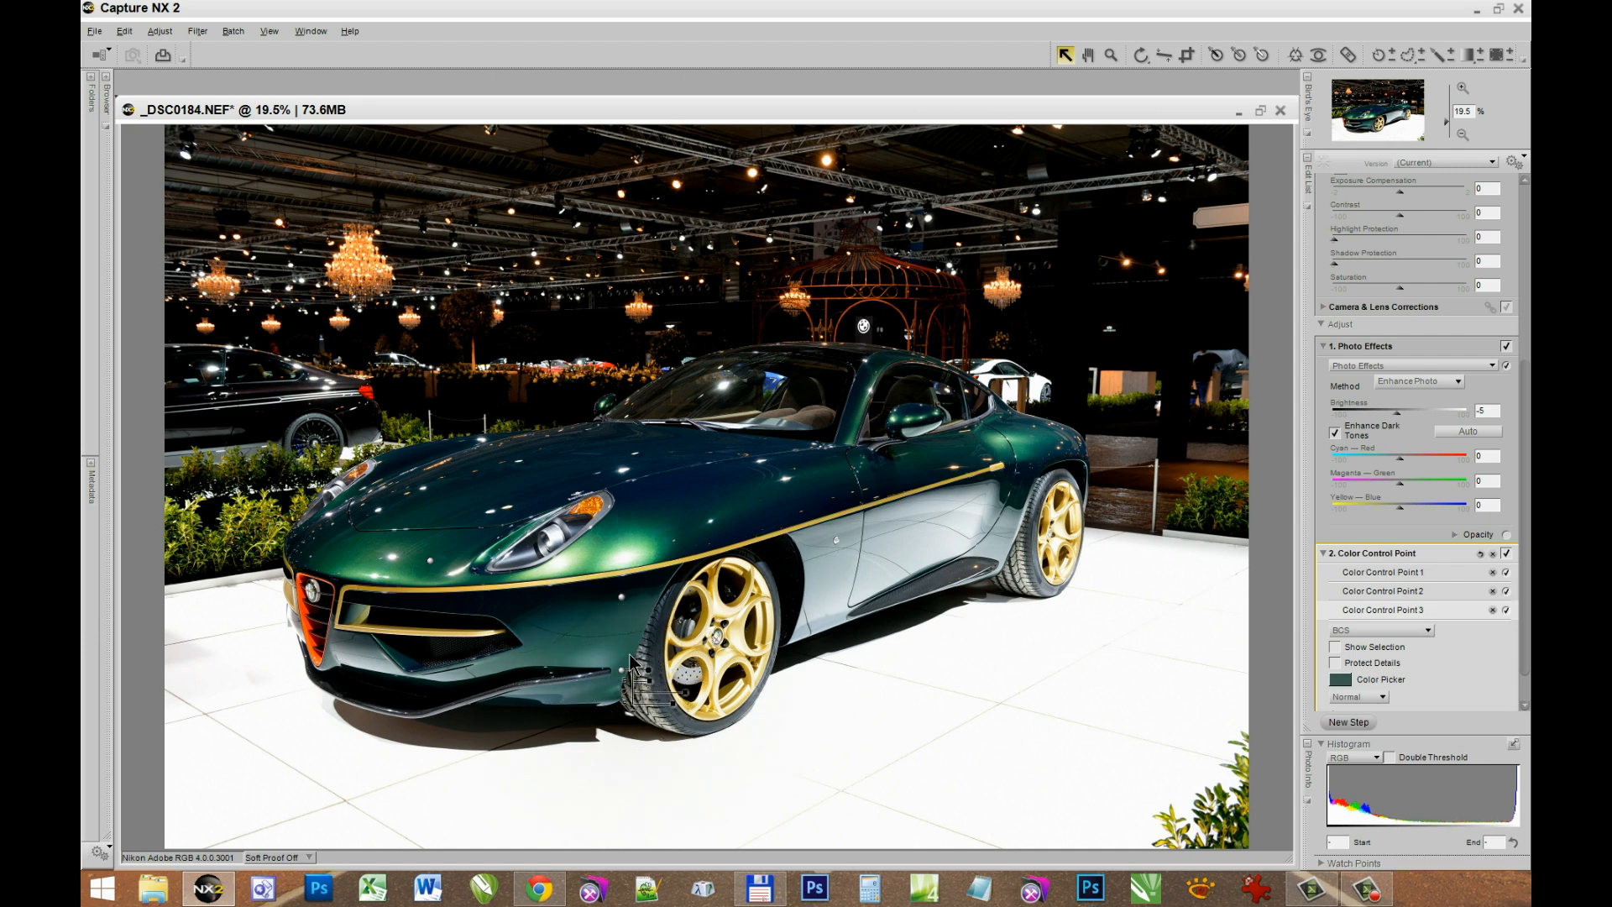
Step: Duplicate the lower bumper control point, move the copy onto the gold front wheel's hub and brighten it
right_click(621, 670)
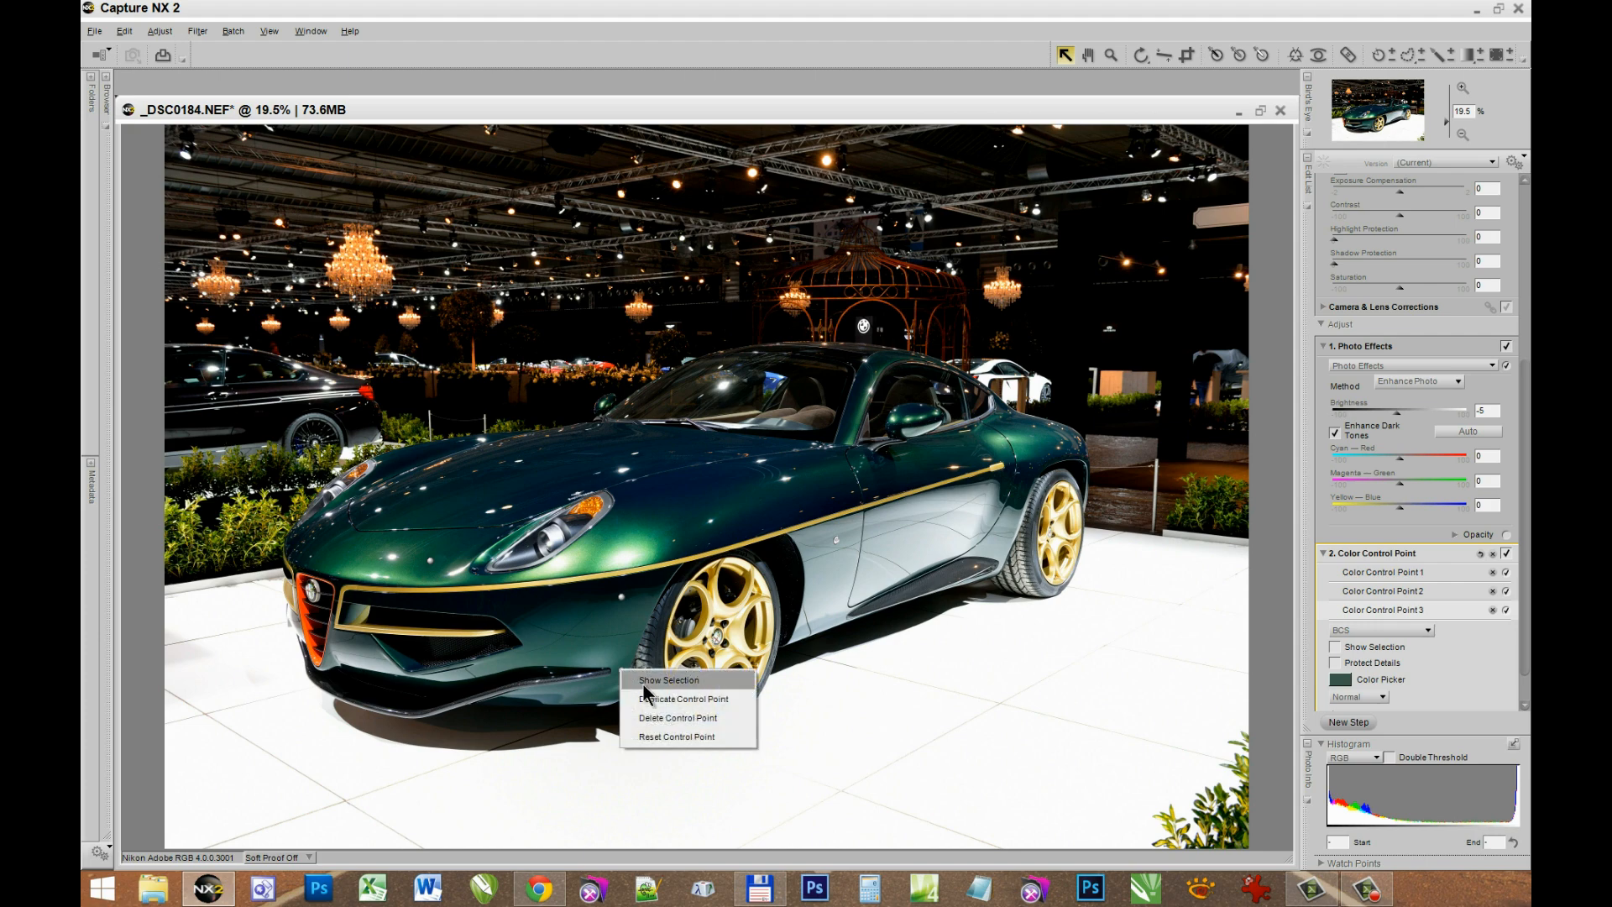
click(650, 699)
drag(637, 677, 718, 639)
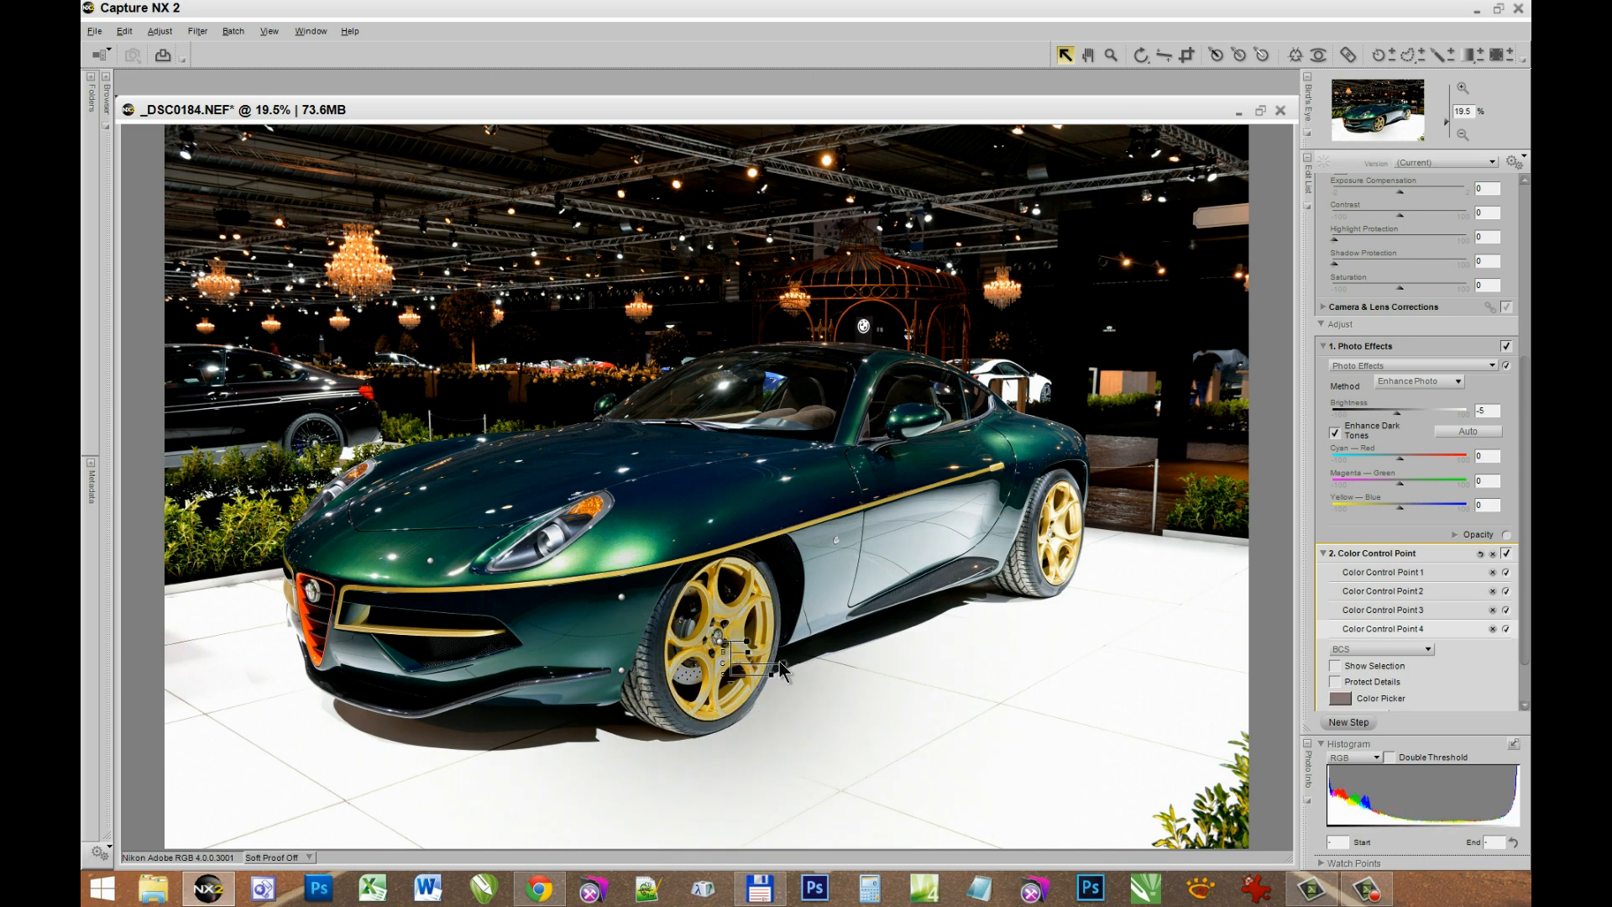
mouse_move(779, 662)
mouse_down()
mouse_move(796, 663)
mouse_move(758, 653)
mouse_move(764, 673)
mouse_up()
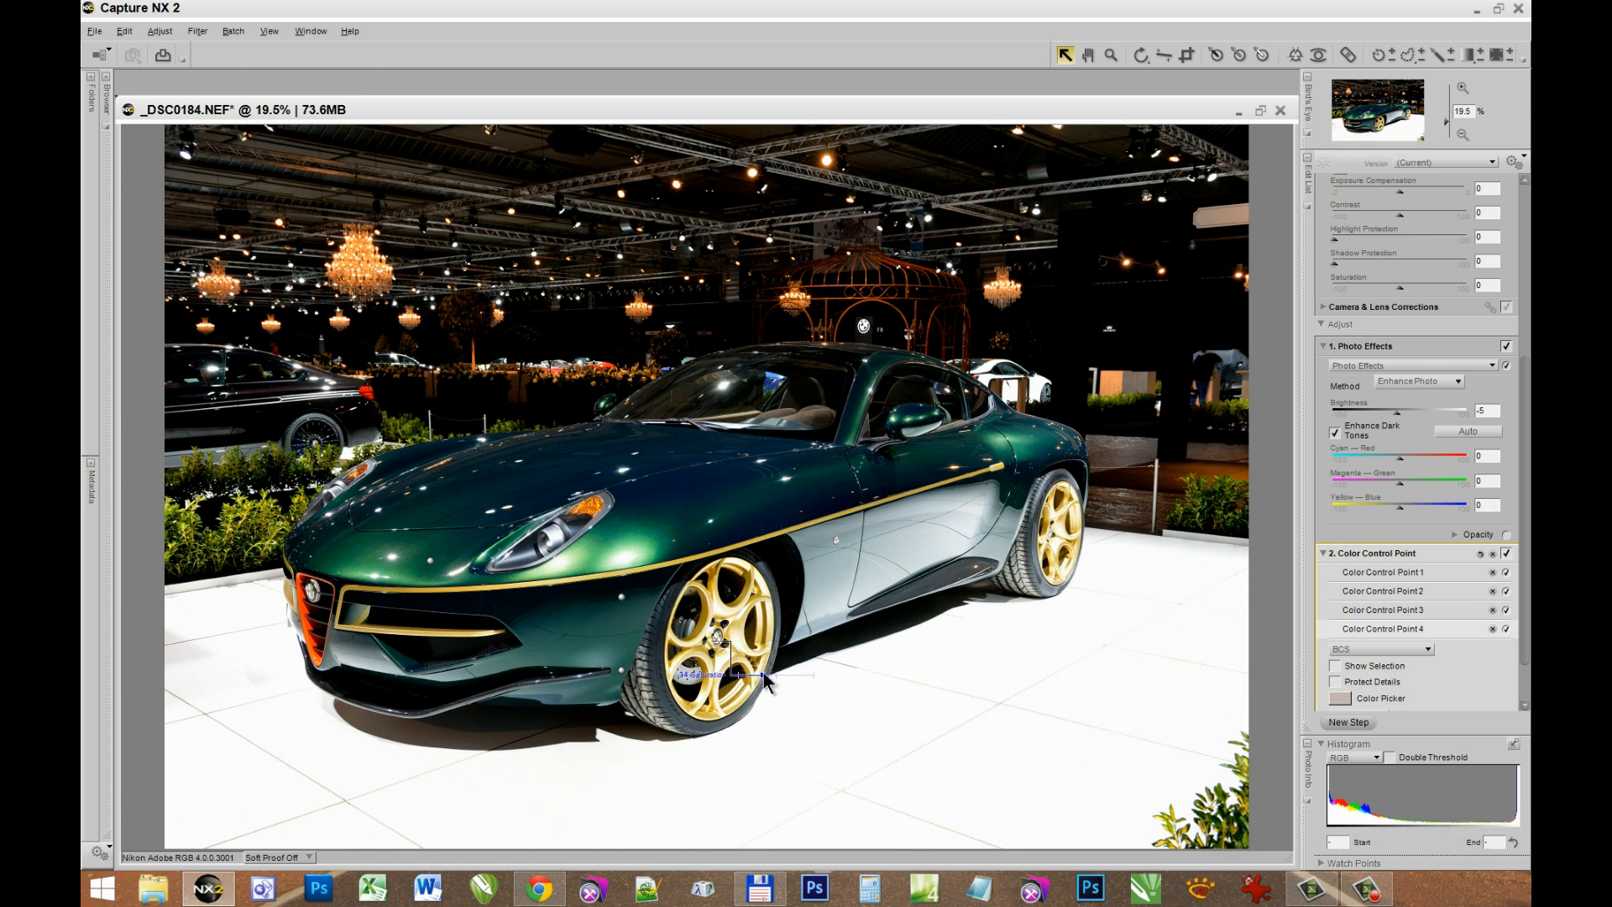
Step: Duplicate the front wheel's control point, move the copy onto the rear wheel and fine-tune its sliders
right_click(719, 642)
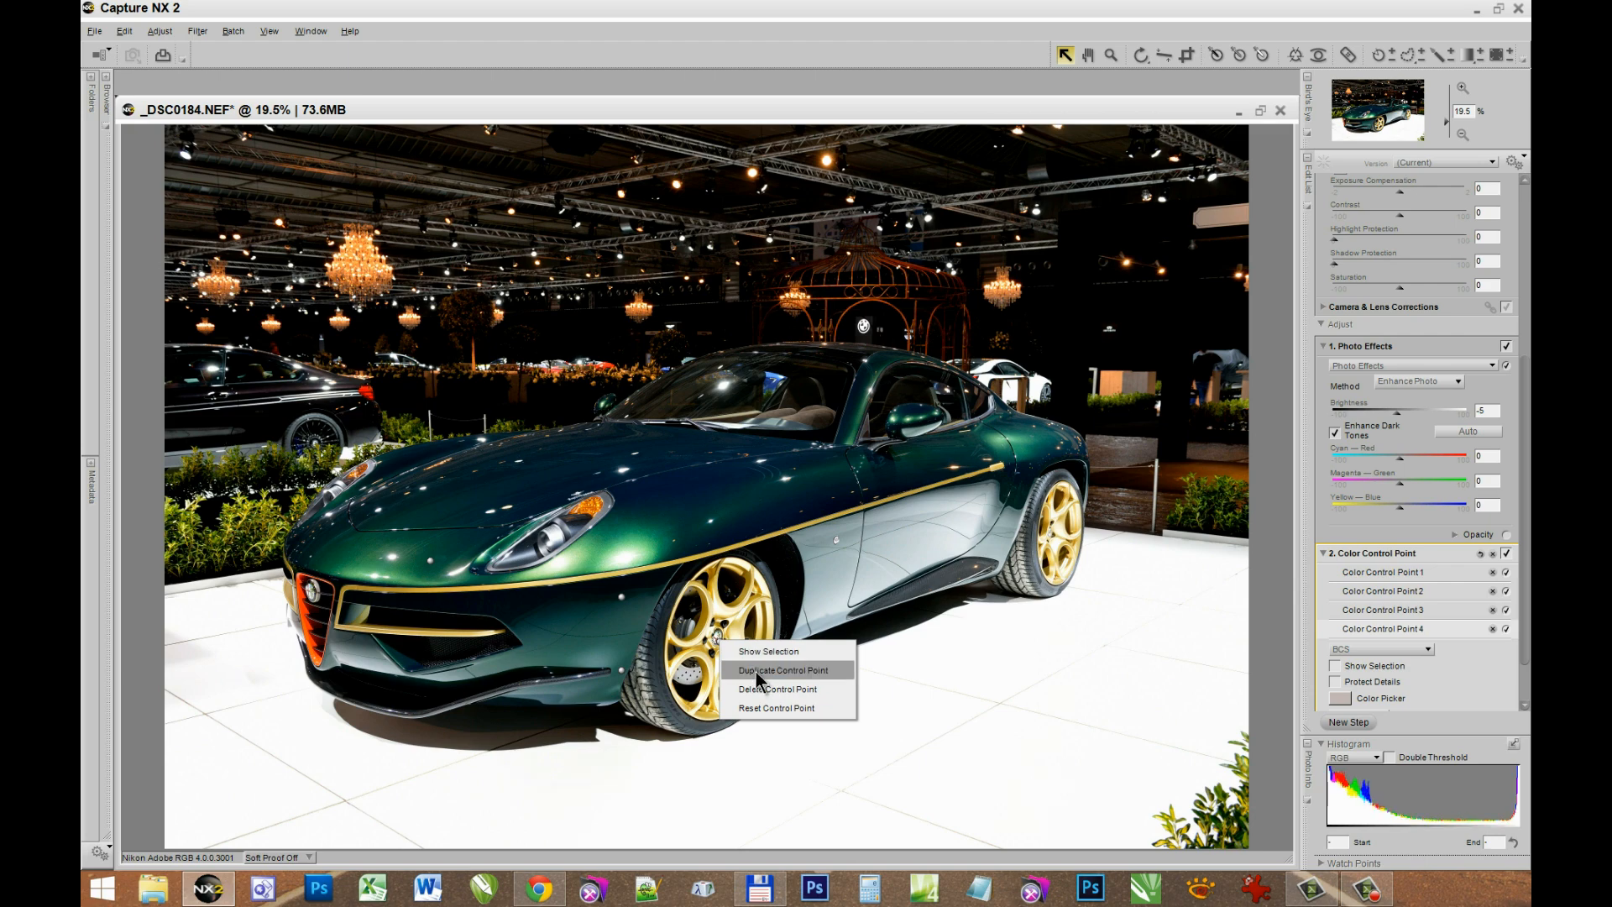
click(758, 671)
drag(724, 648, 1059, 550)
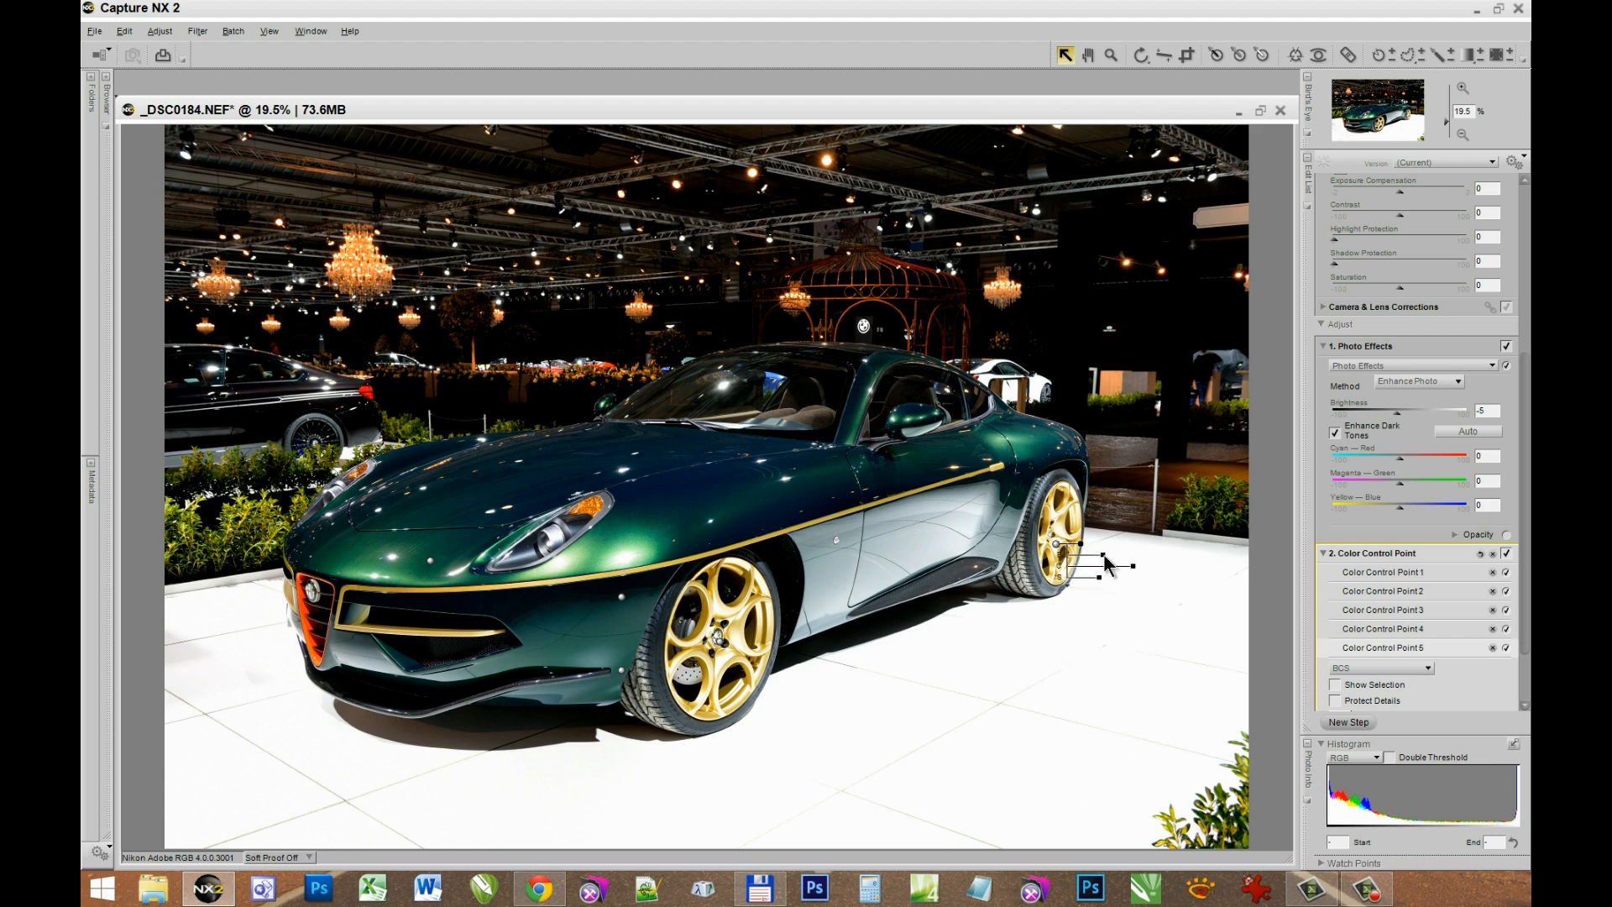
drag(1095, 555, 1142, 575)
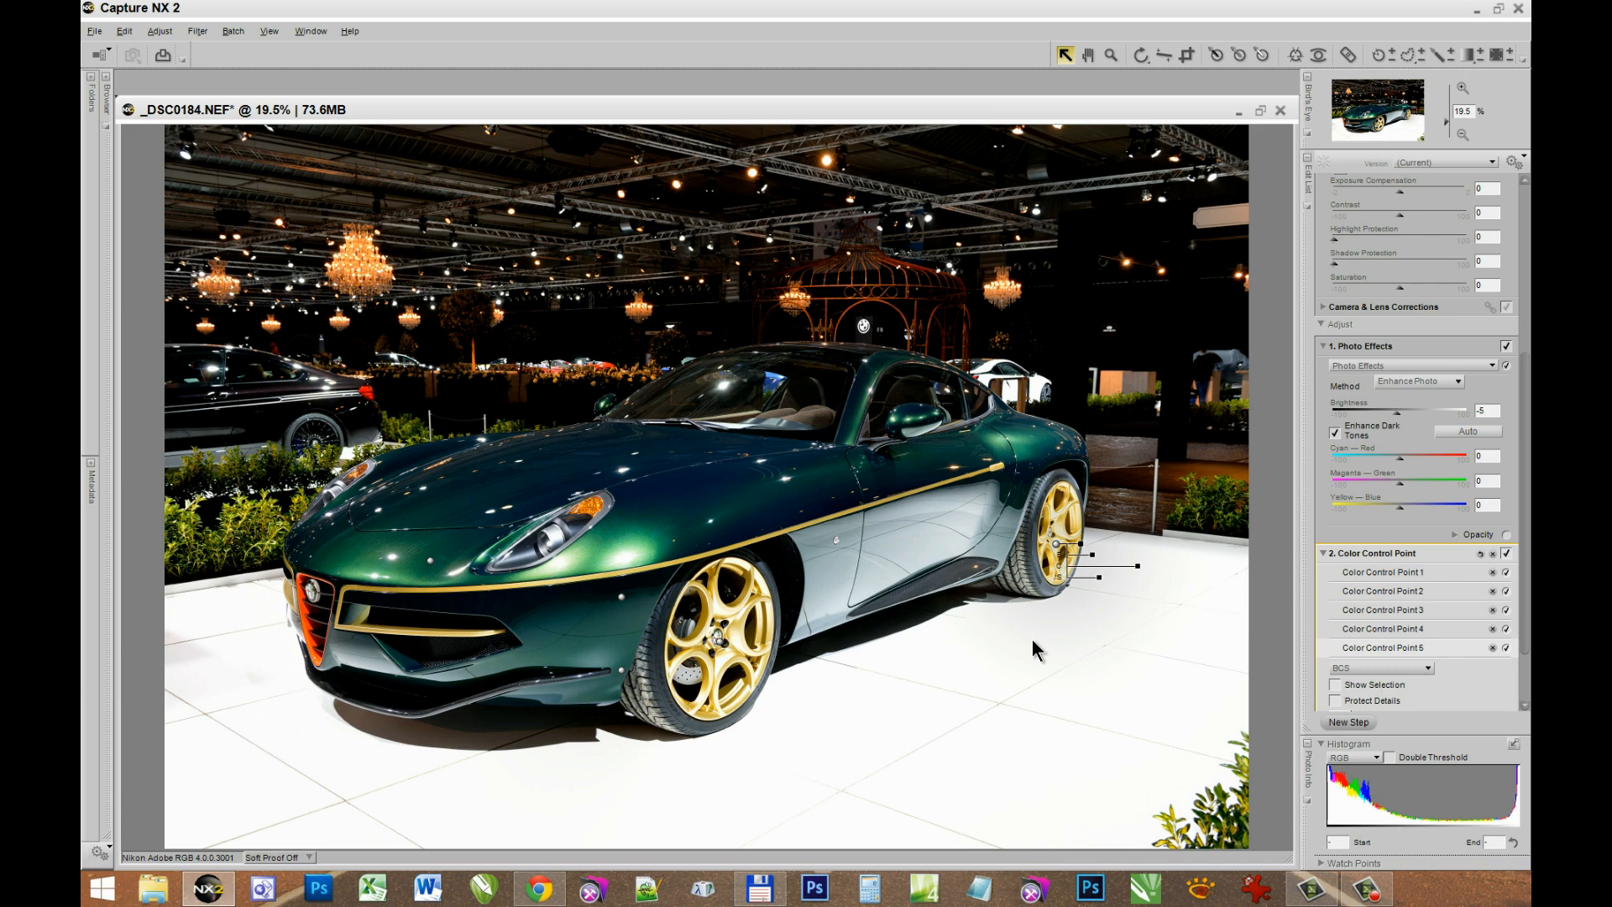
Step: Duplicate the rear wheel's control point and place the copy at the lower front edge of the door
right_click(1057, 546)
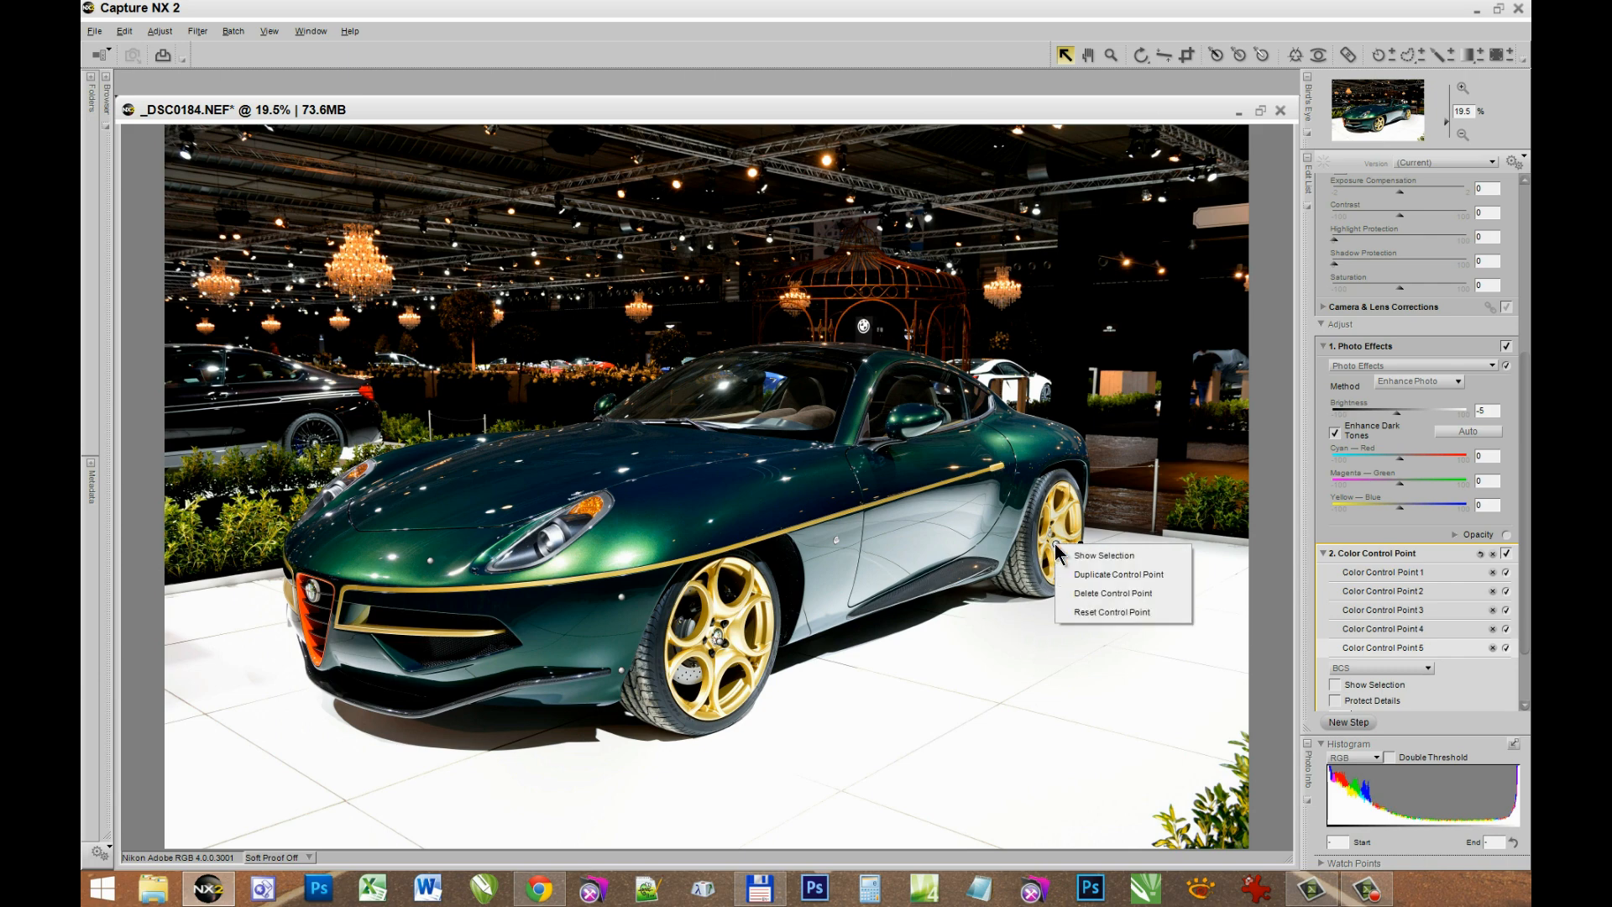
click(1085, 575)
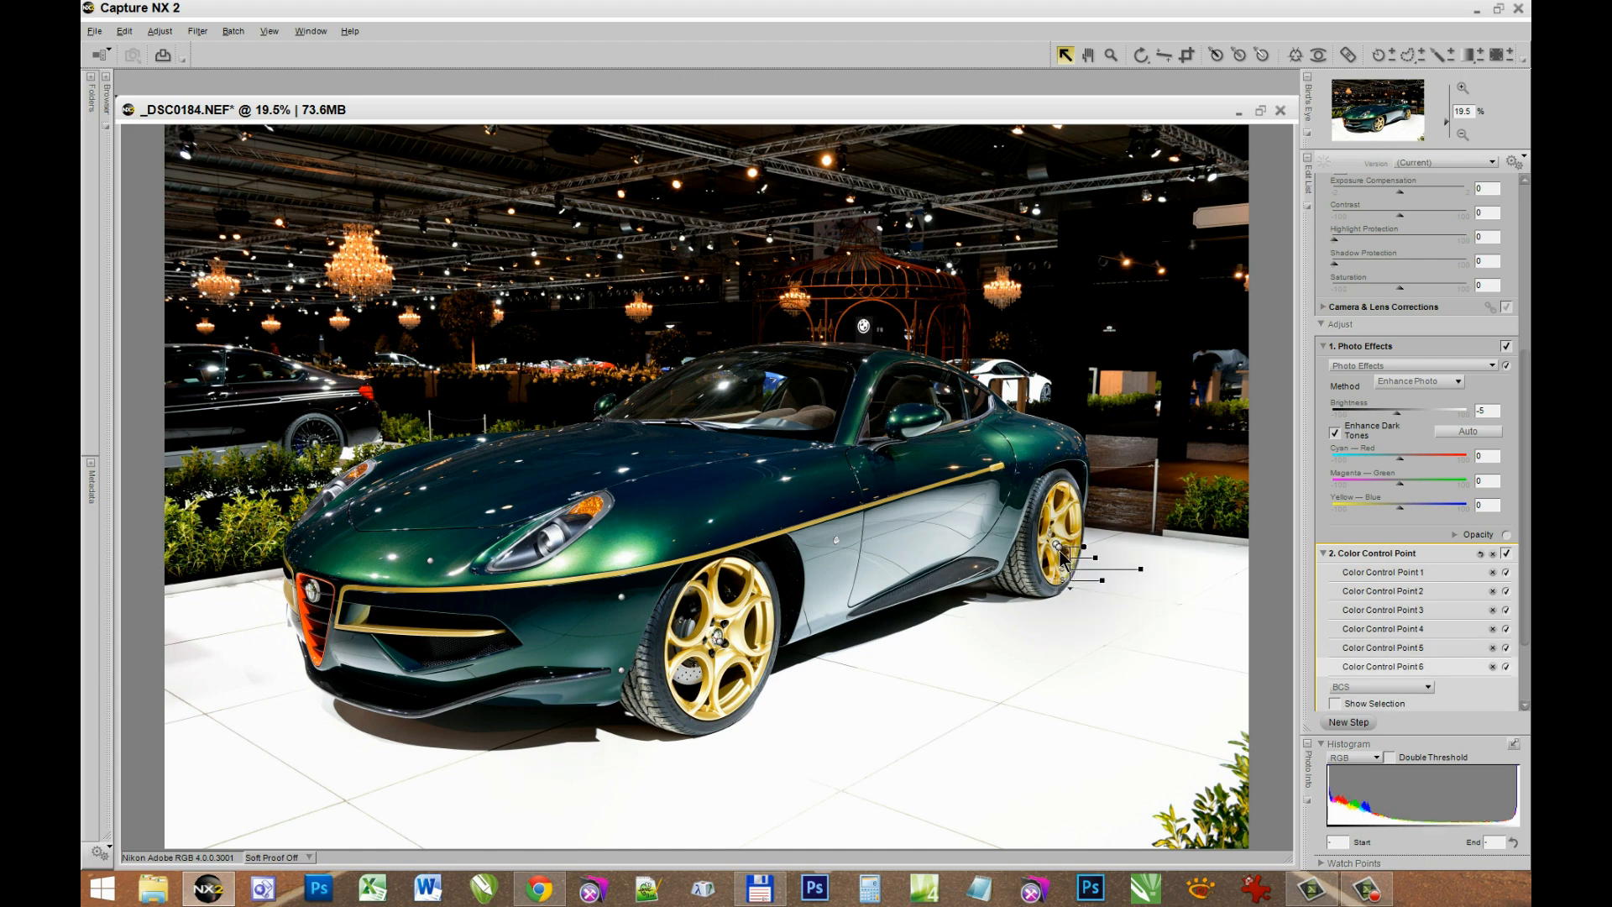
drag(1062, 550, 880, 594)
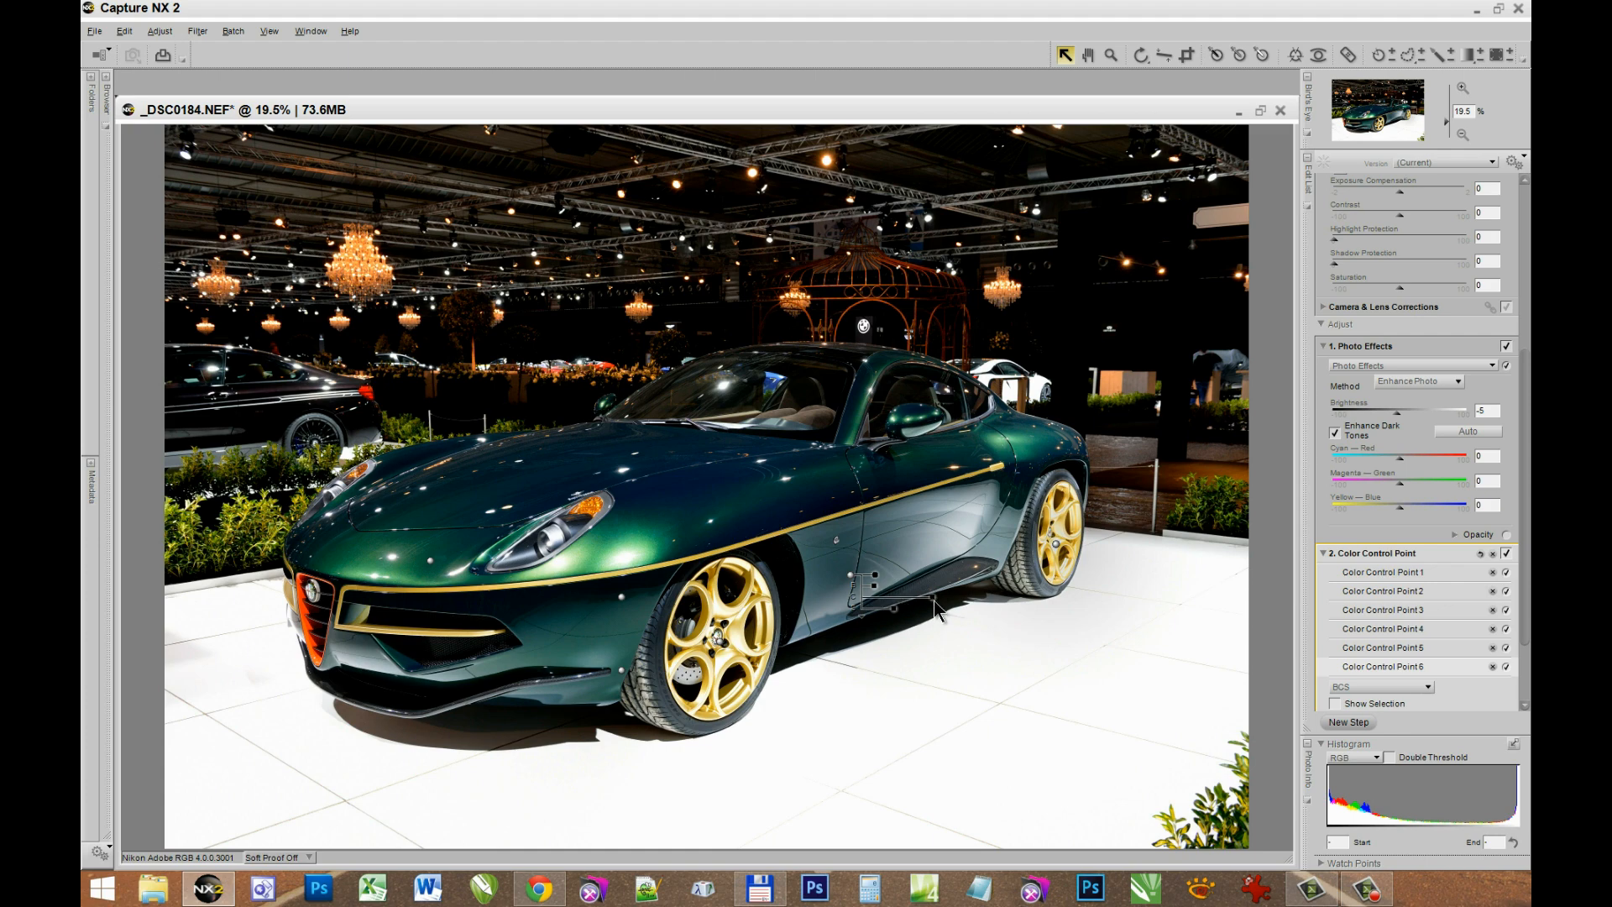
Step: Duplicate the door control point twice, spacing the copies along the lower door toward the rear wheel
right_click(851, 576)
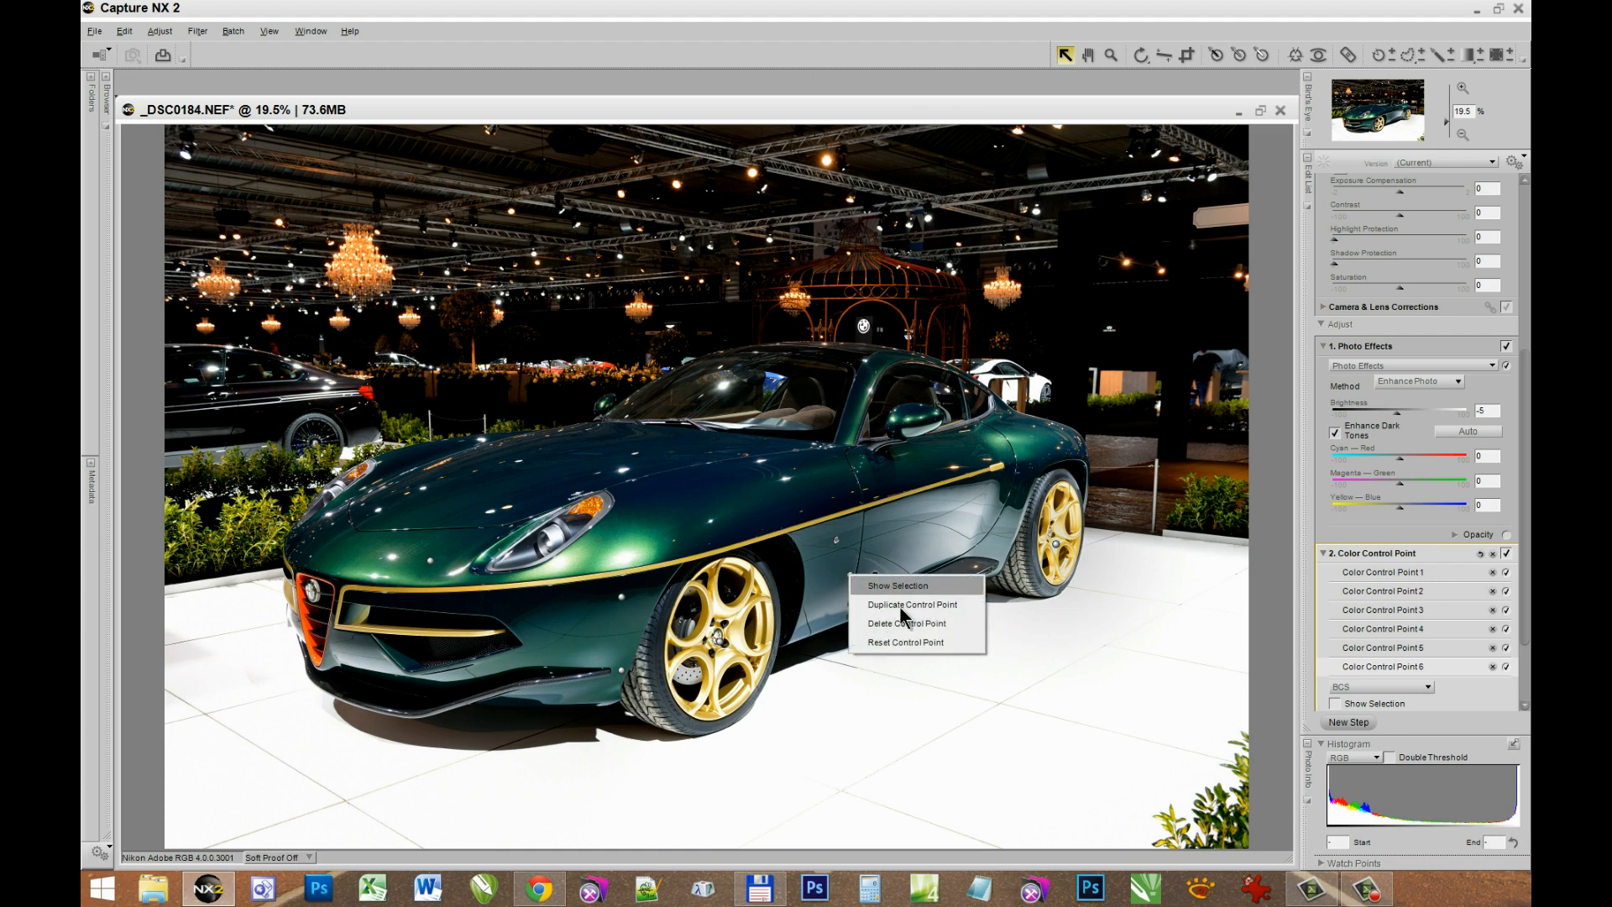
click(898, 604)
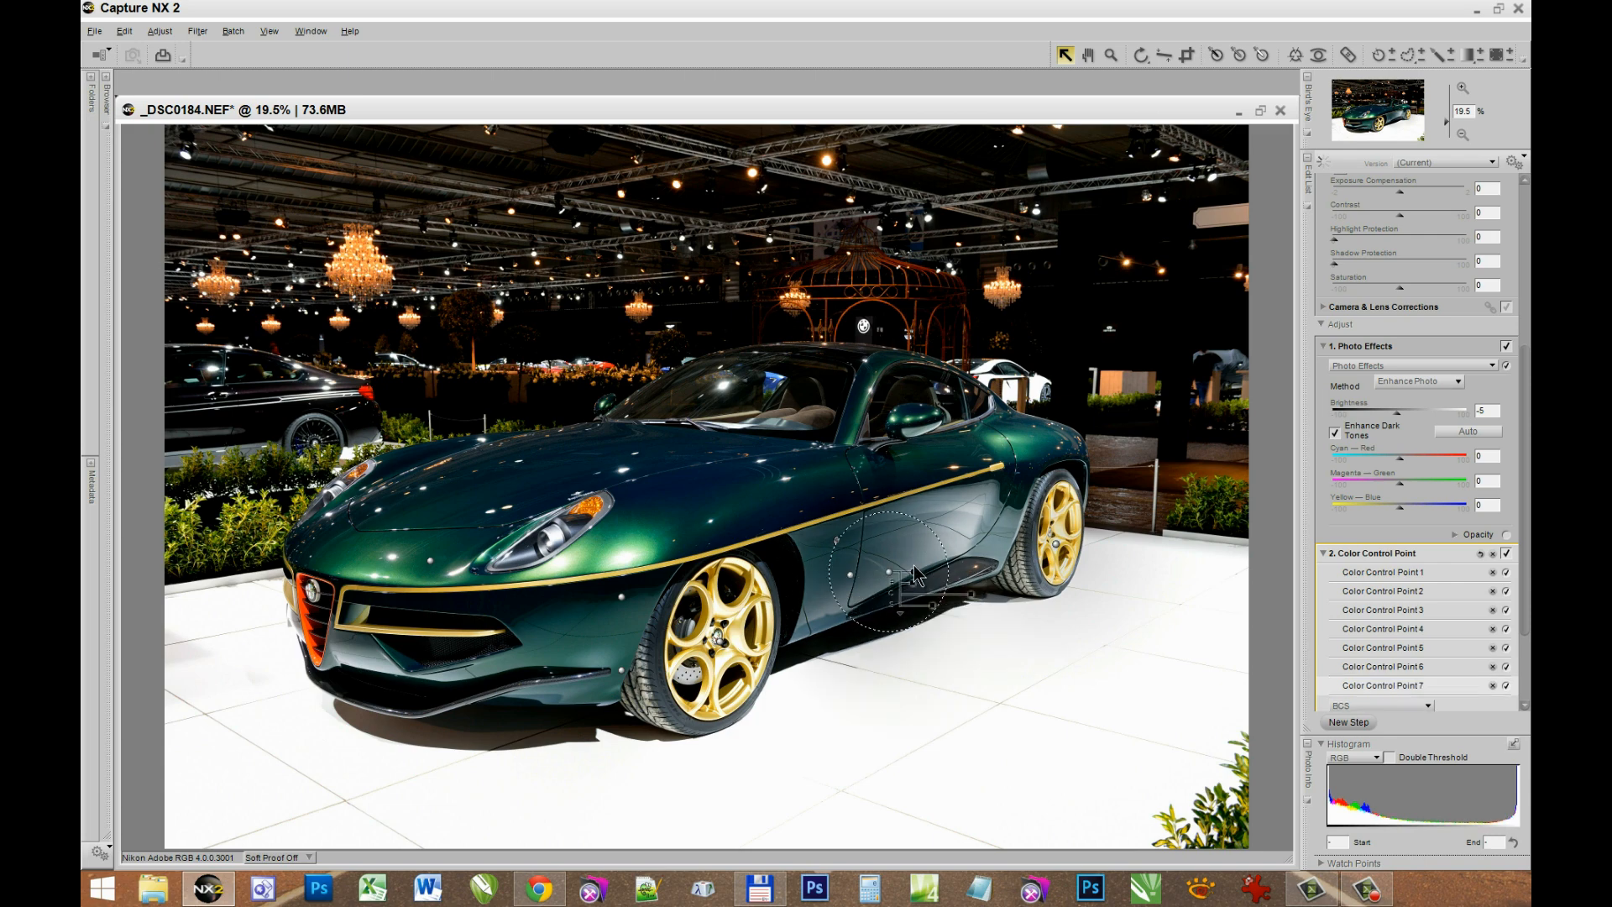
drag(854, 579, 918, 558)
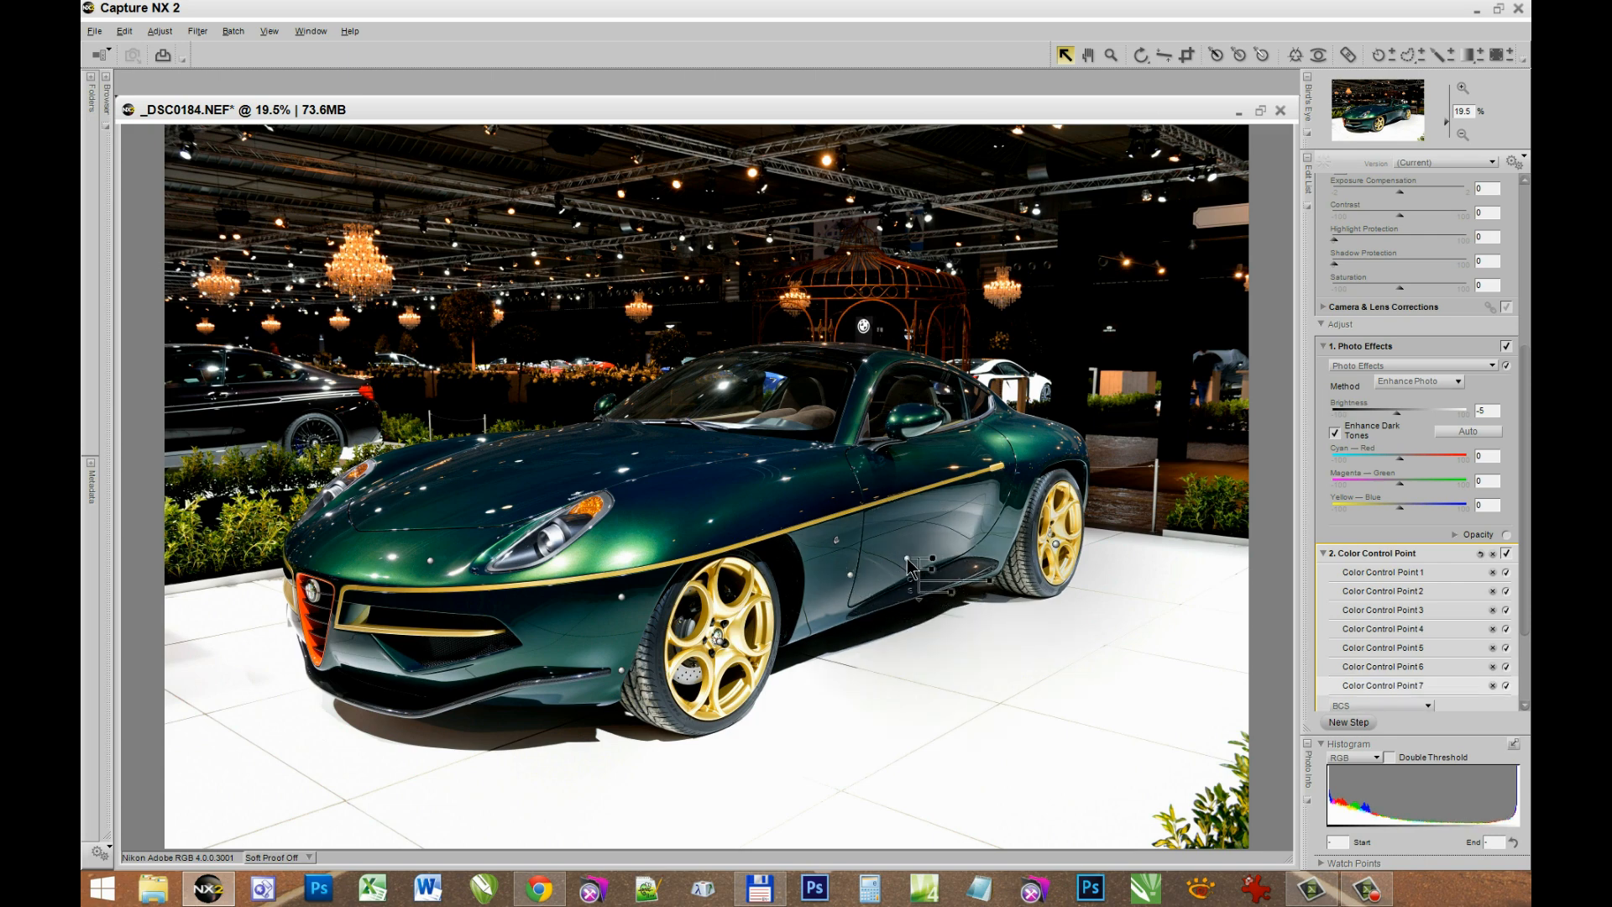
right_click(907, 558)
click(945, 589)
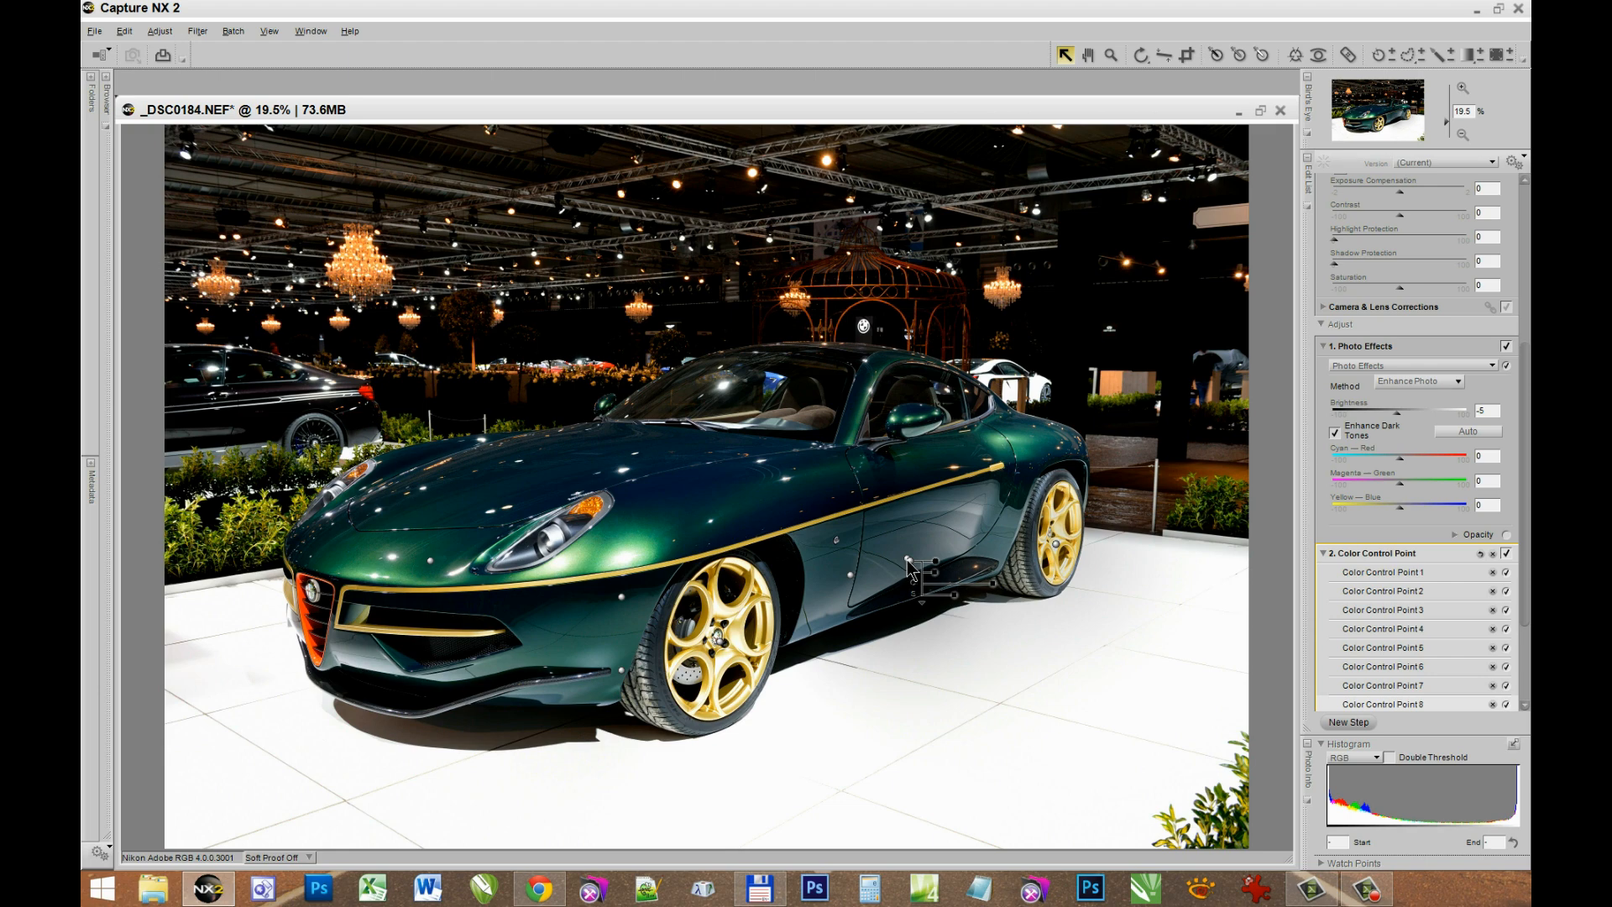
drag(906, 560, 958, 542)
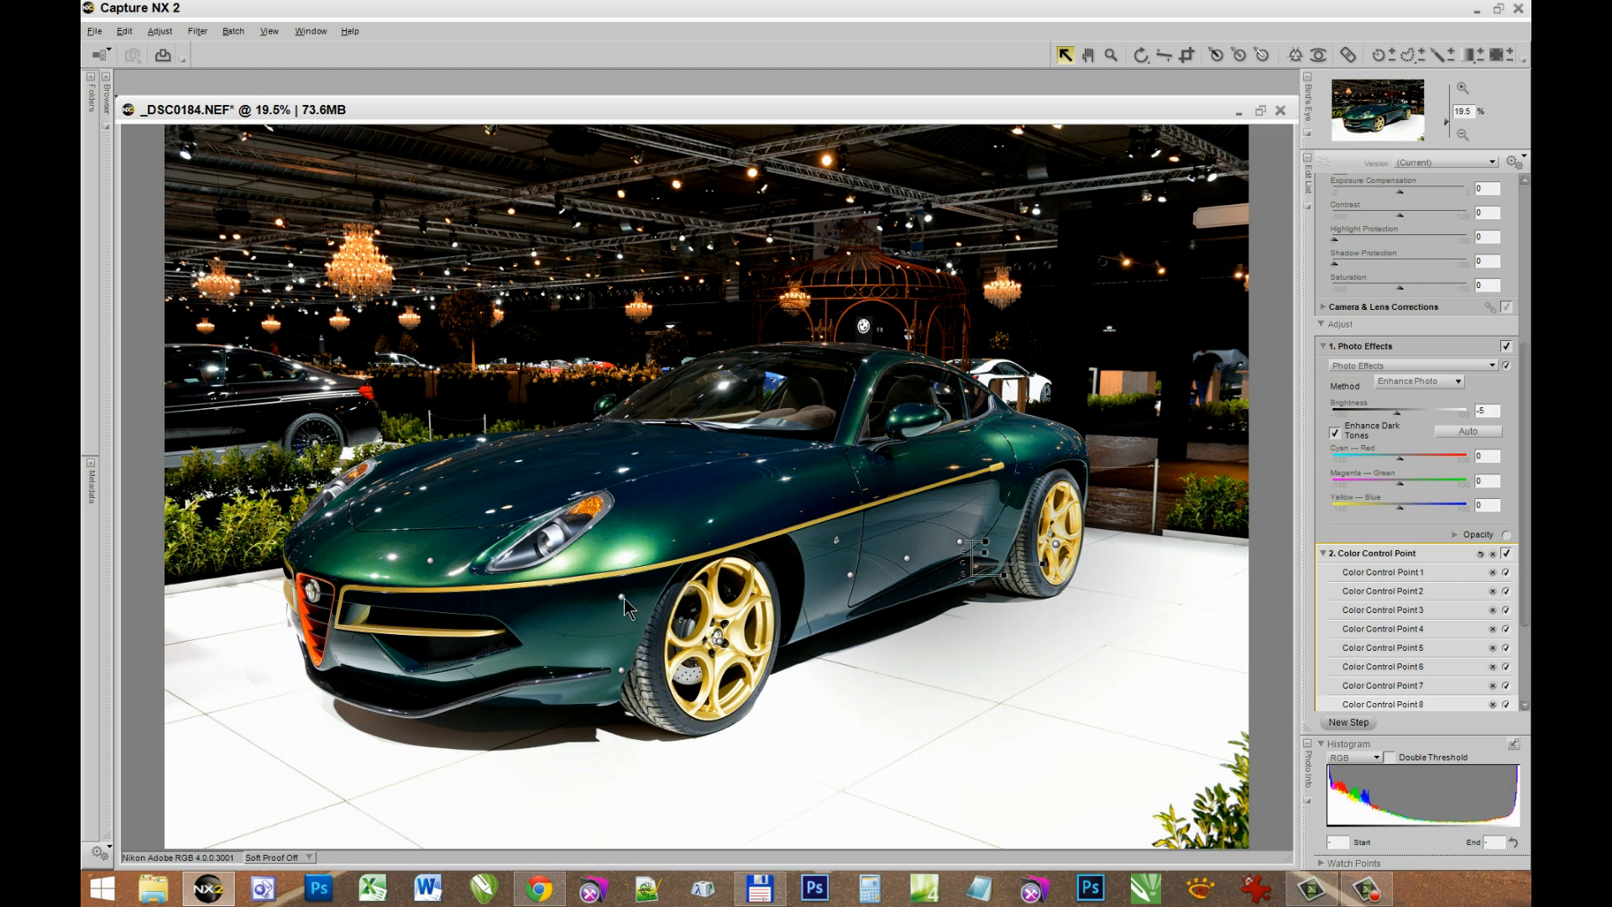
Step: Duplicate the control point at the door's front edge and place the copy on the lower front bumper below the grille
right_click(852, 575)
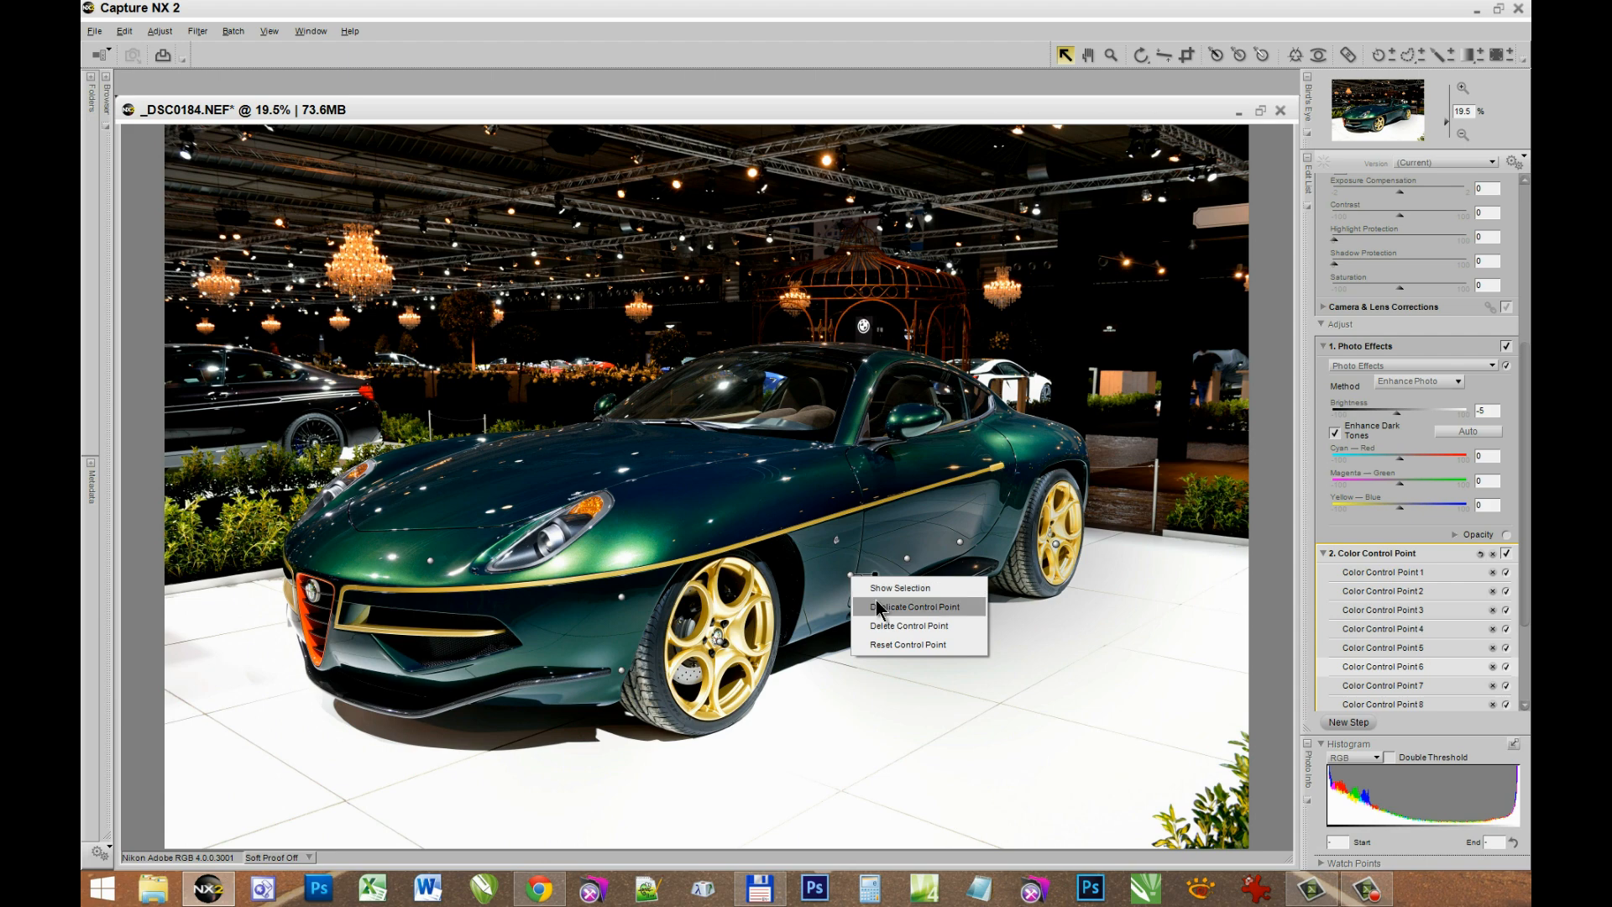
click(868, 597)
drag(858, 588, 367, 666)
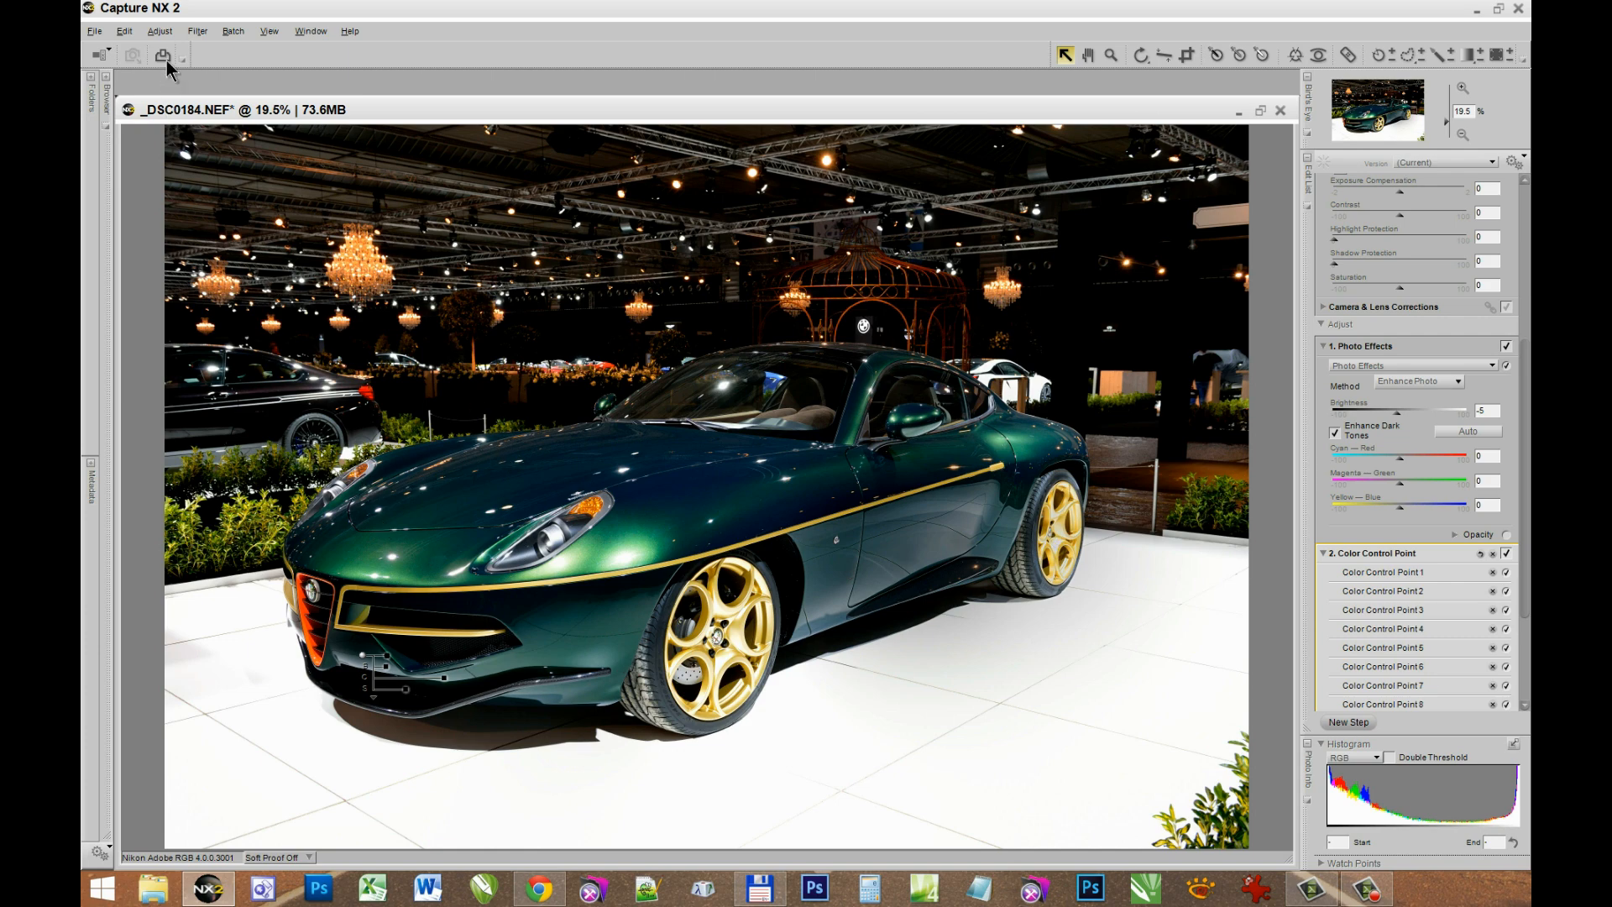
Step: Add a Saturation/Warmth adjustment and set the warmth to -10
click(160, 35)
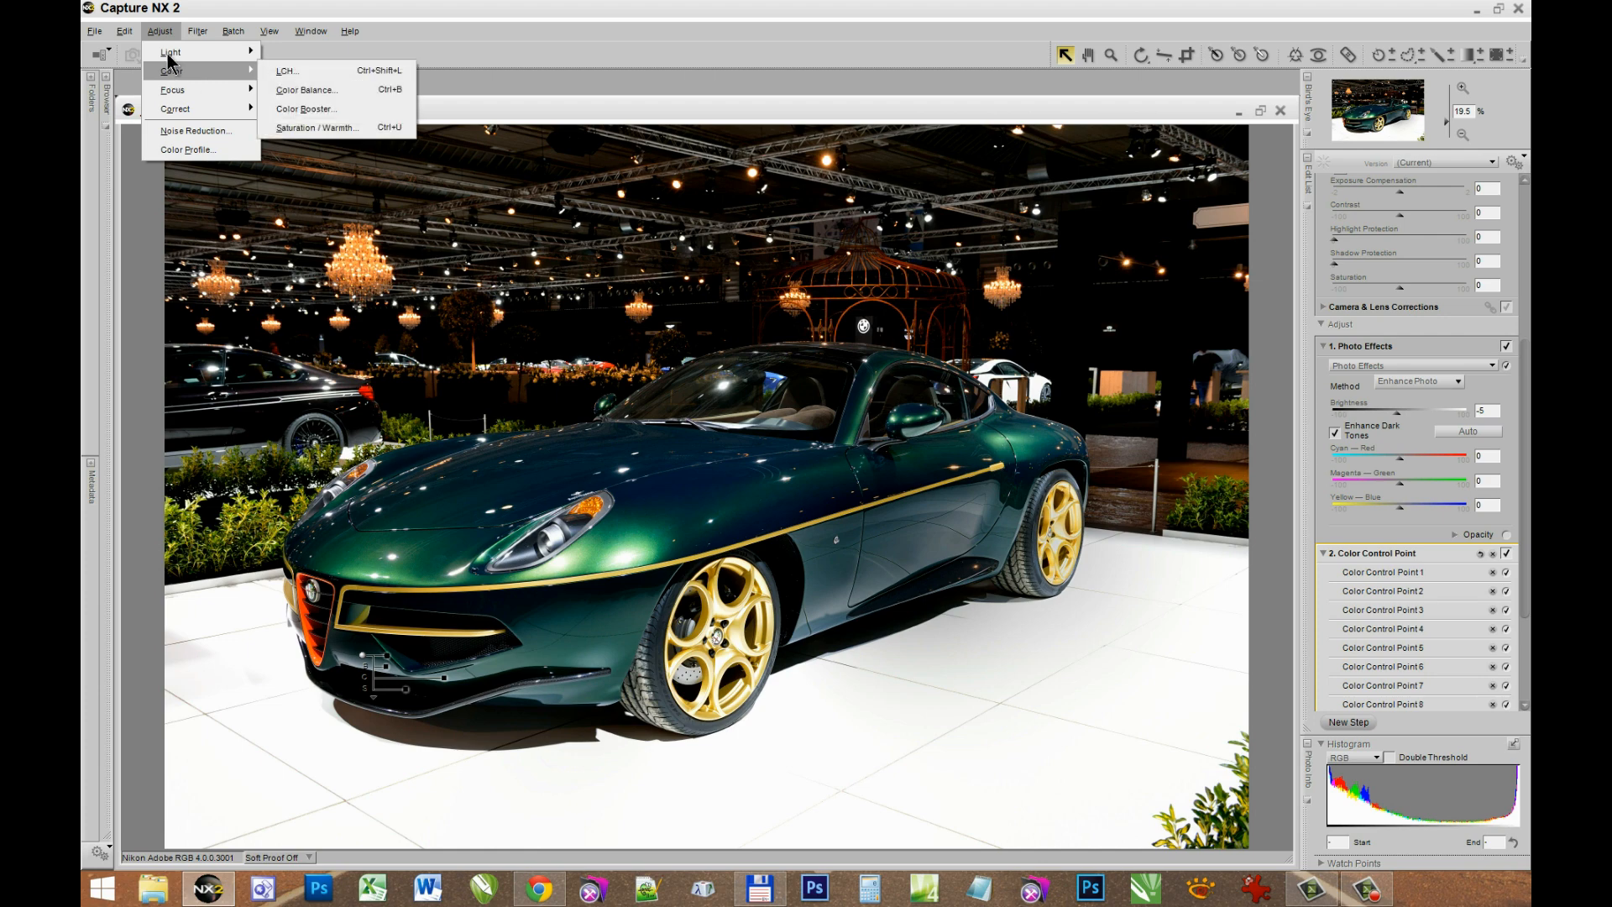
mouse_move(170, 73)
click(296, 127)
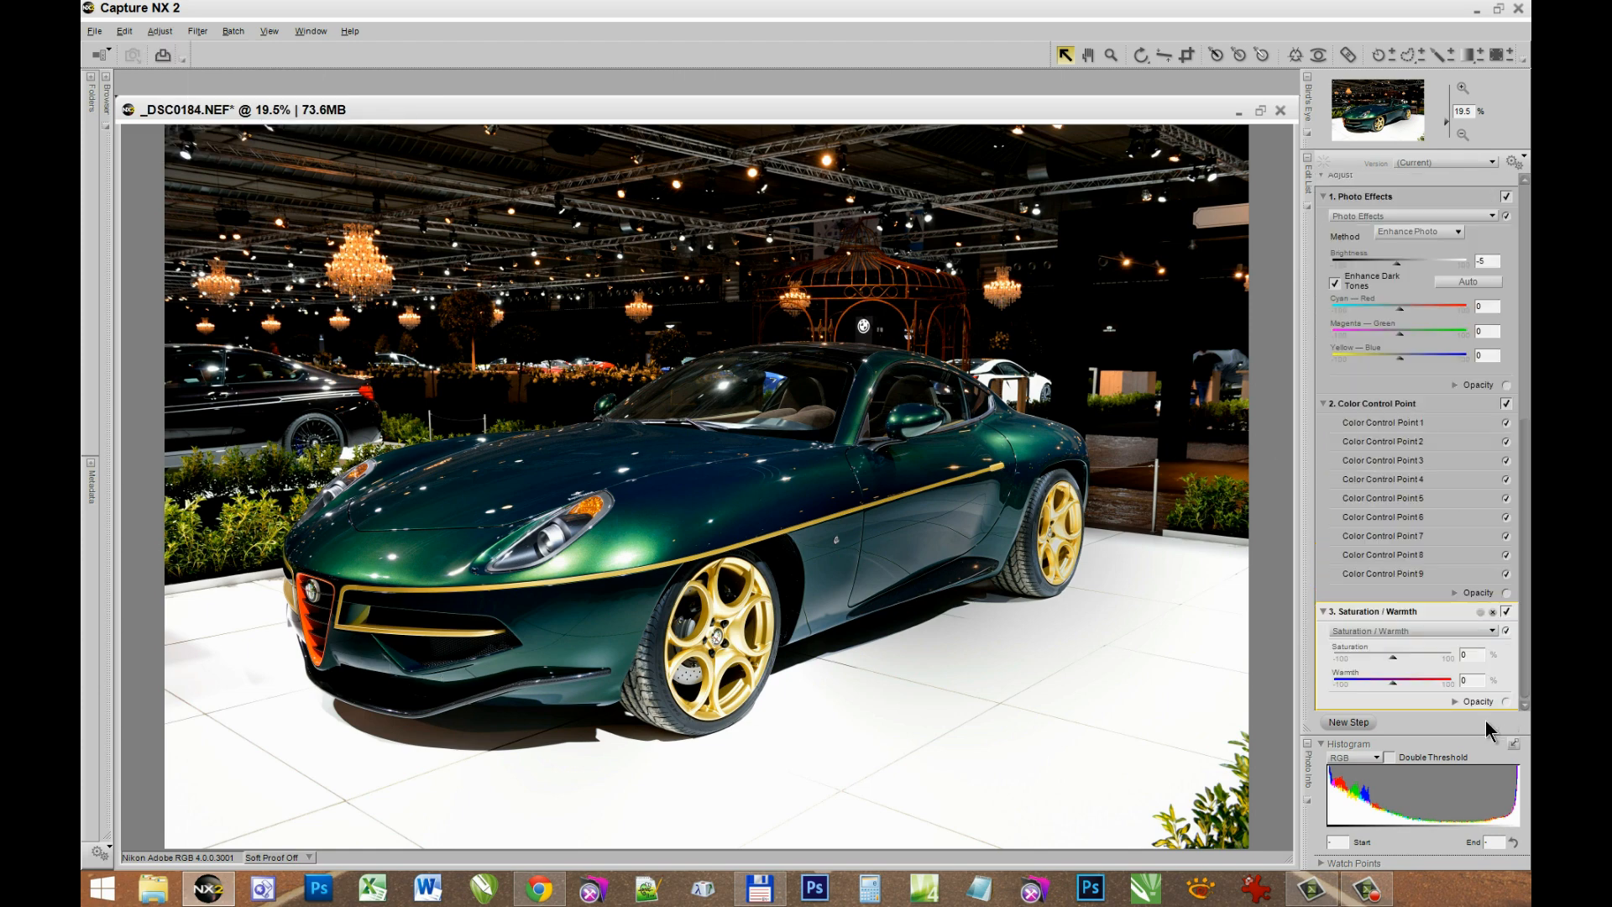
double_click(1469, 678)
text(-10)
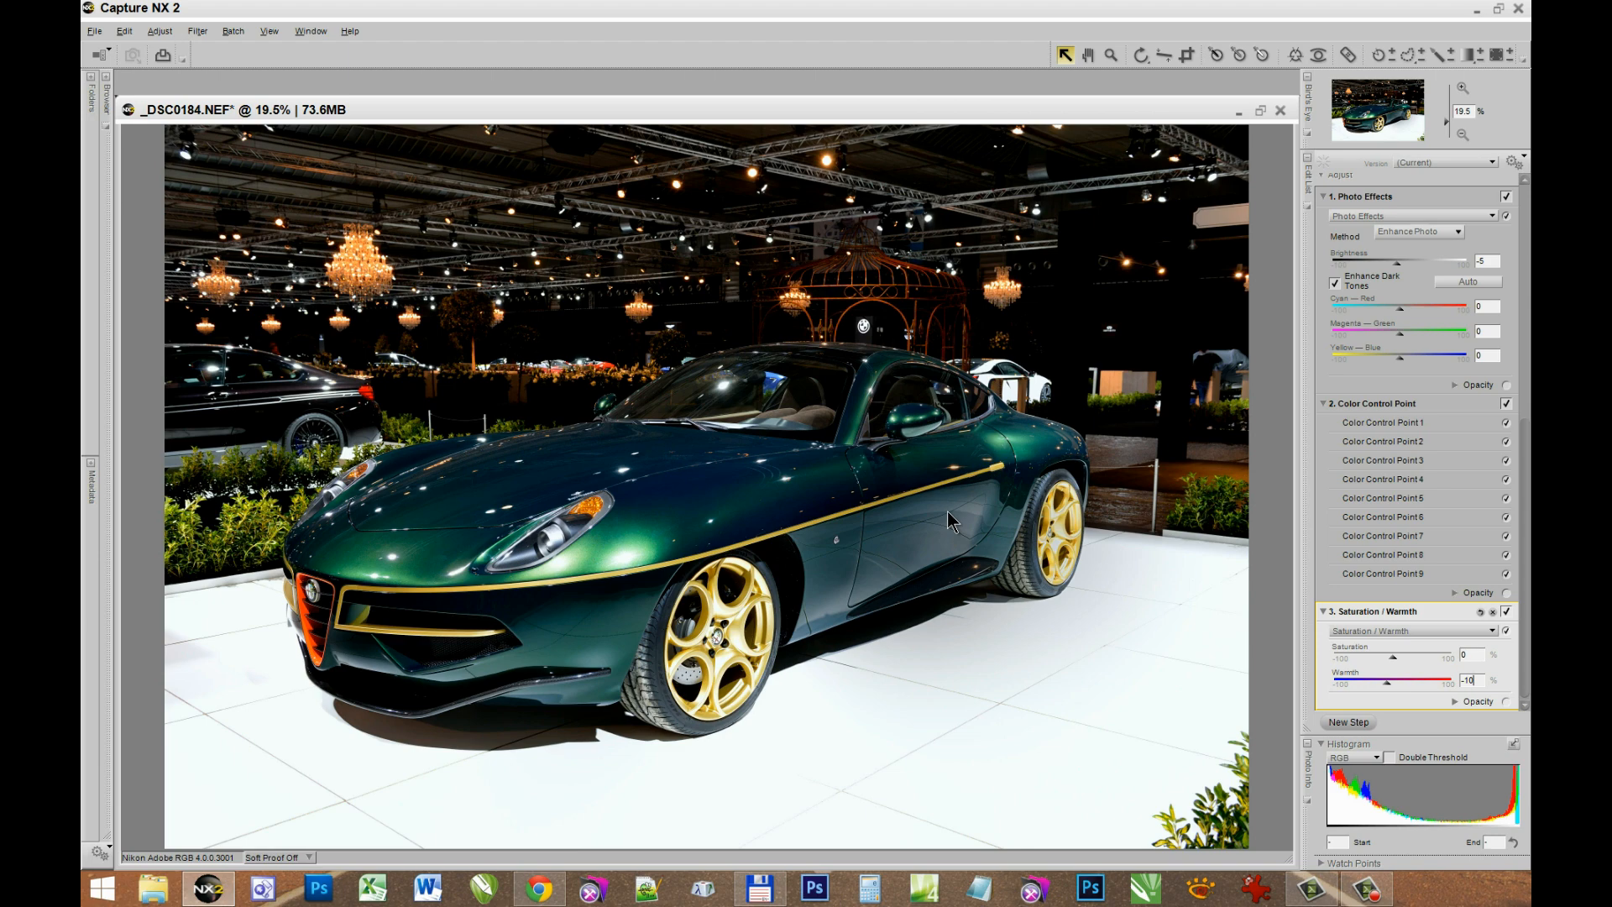
Step: Add a Color Booster adjustment to the photo and set its level to 5
click(173, 31)
mouse_move(175, 70)
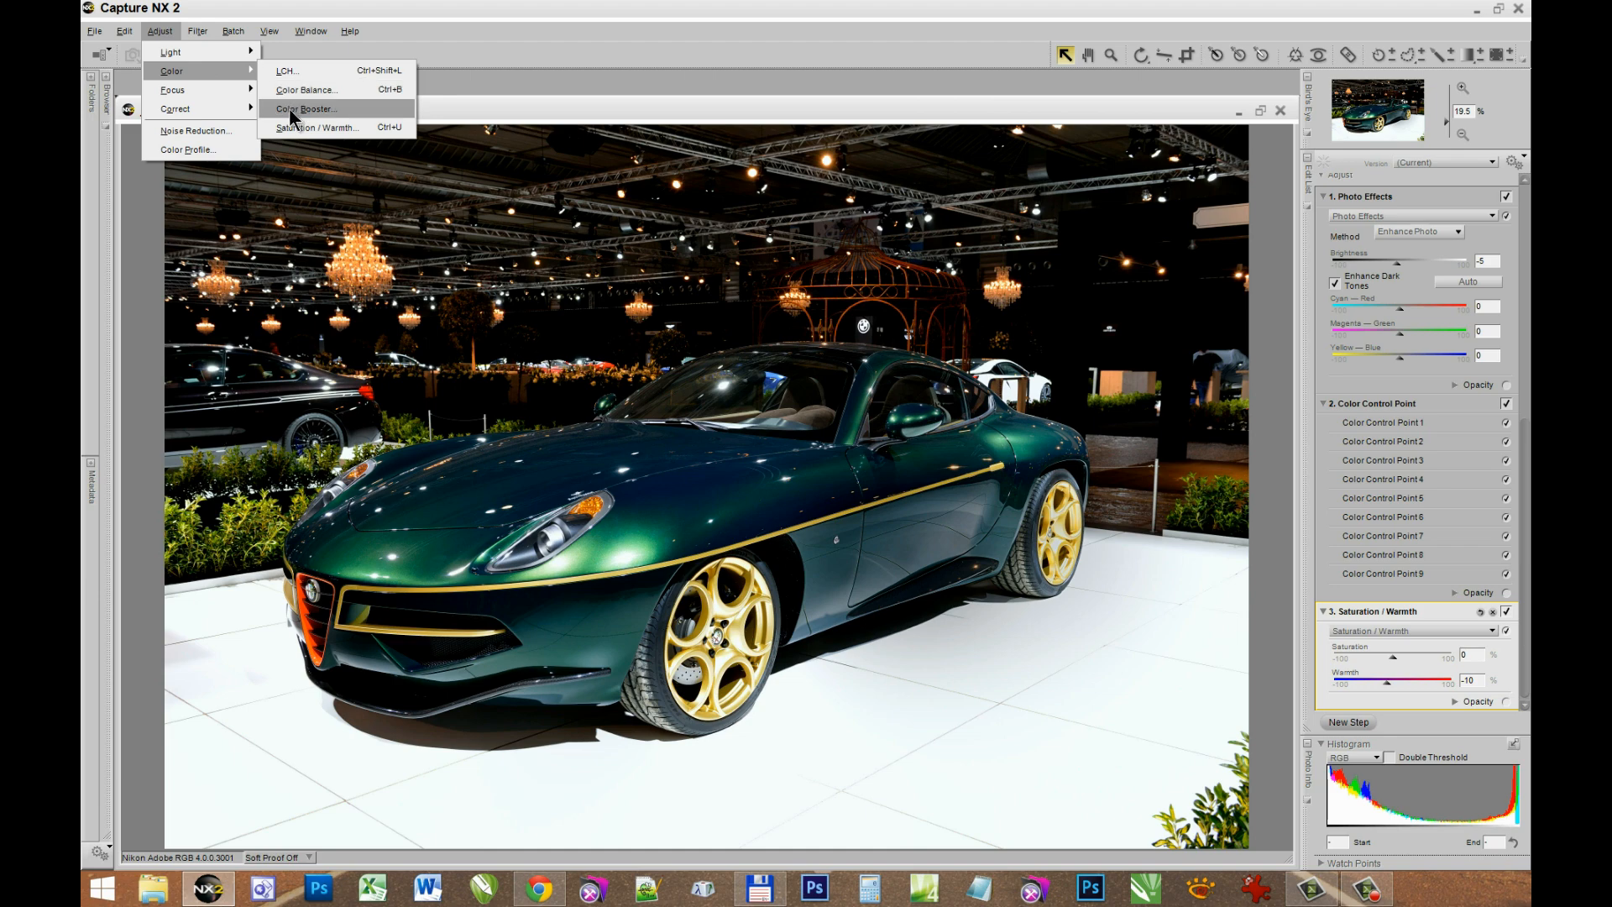
click(290, 108)
drag(1472, 682, 1453, 682)
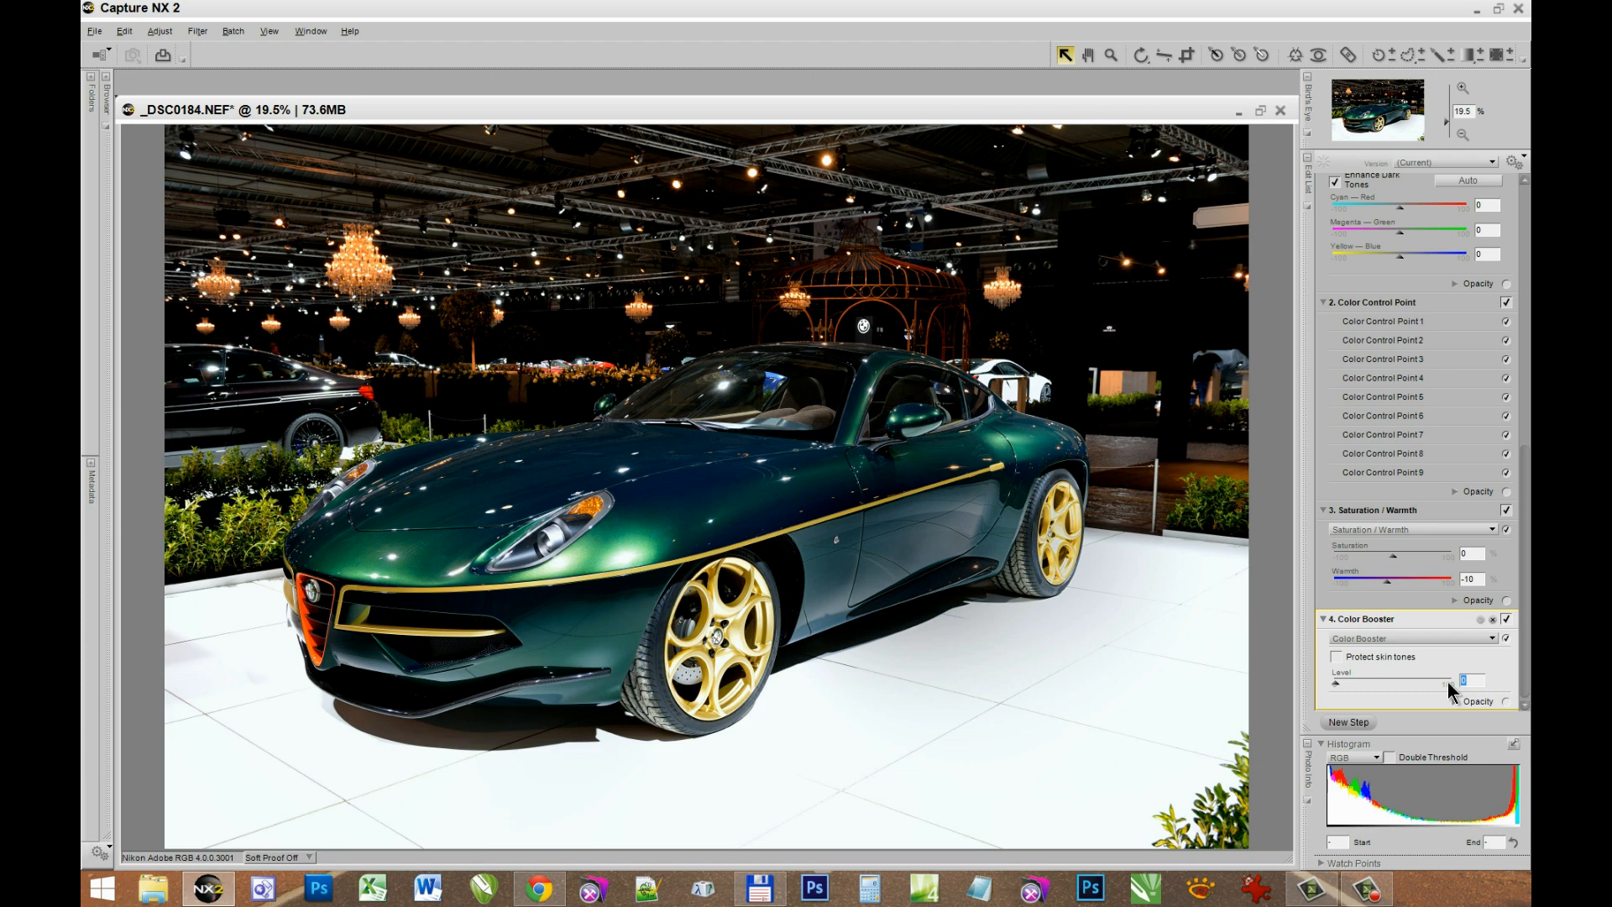
text(9)
text(5)
Step: Add an Unsharp Mask adjustment to the photo and set its intensity to 60%
click(157, 34)
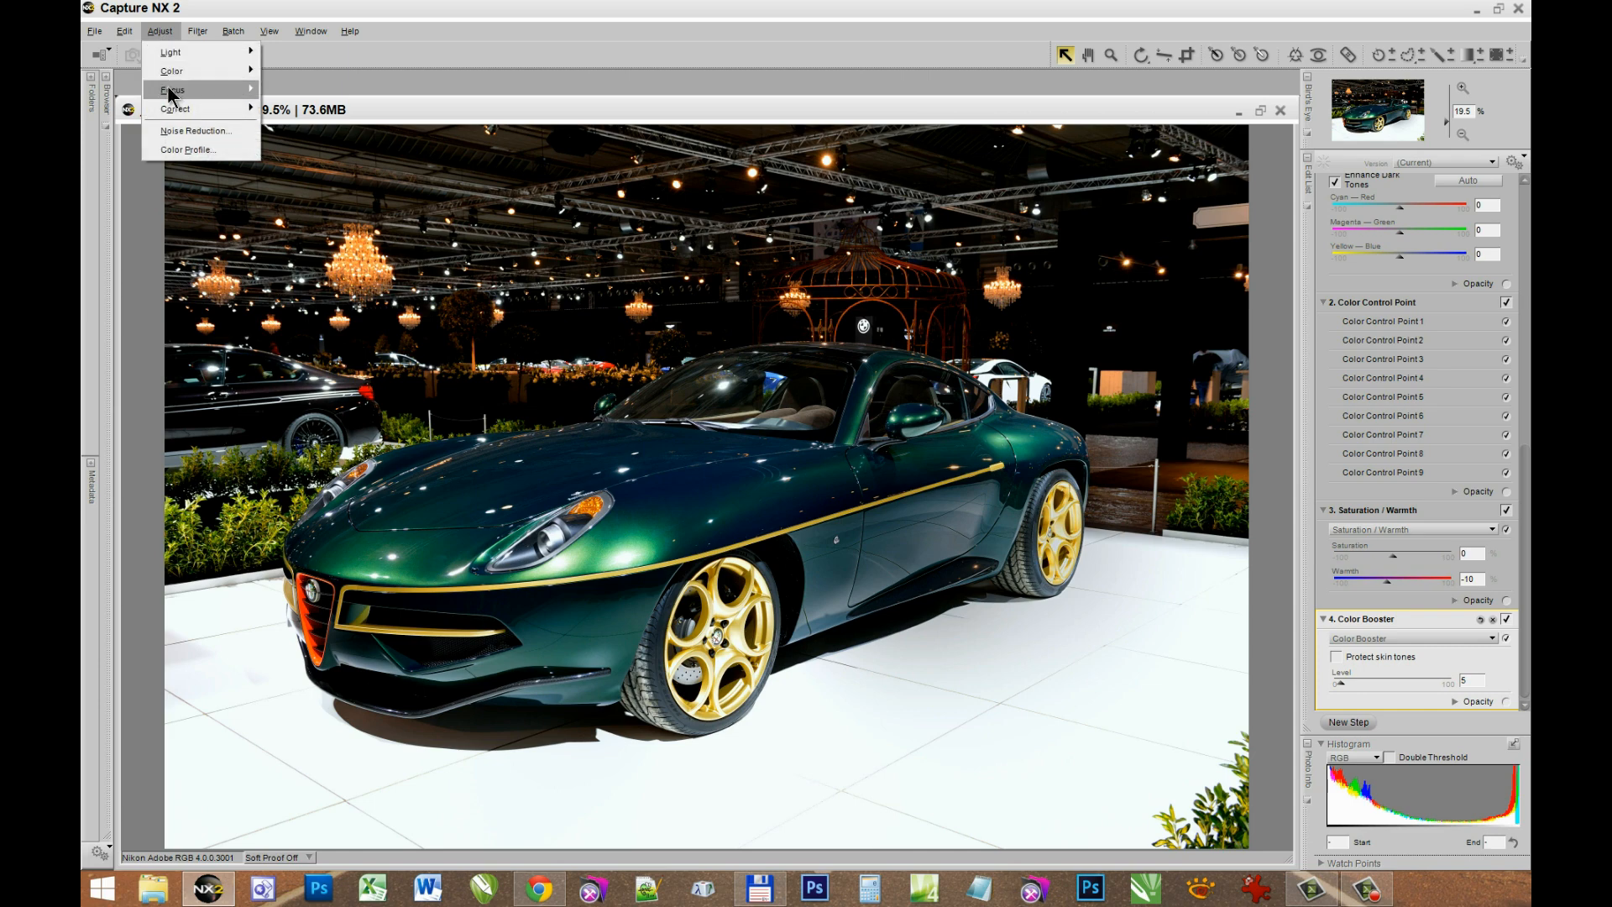
mouse_move(170, 94)
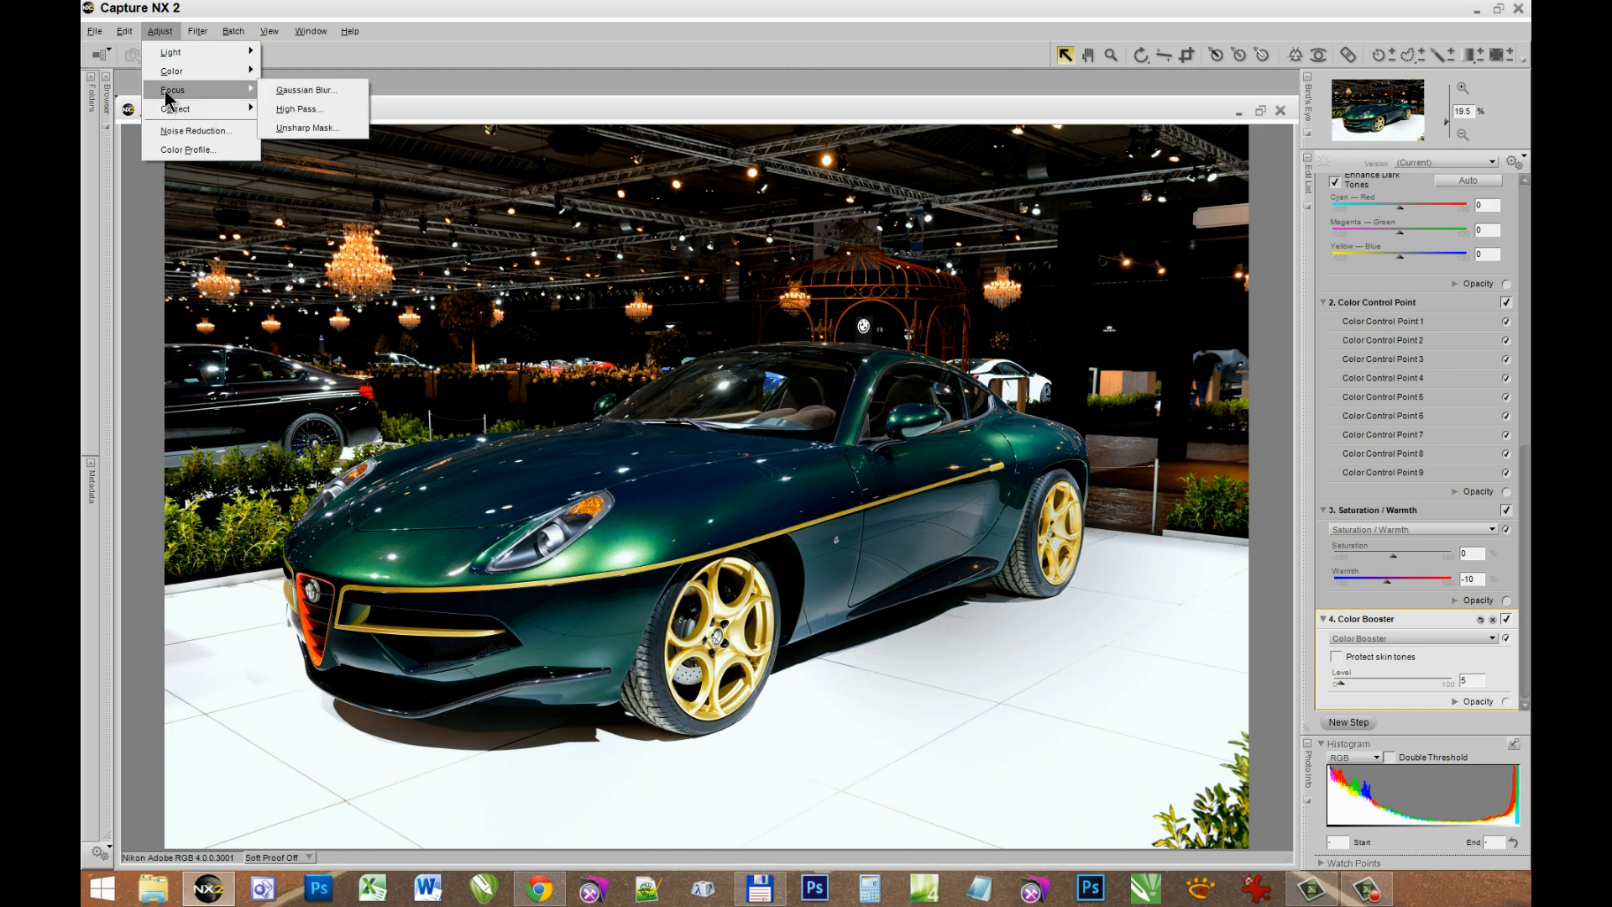
click(286, 129)
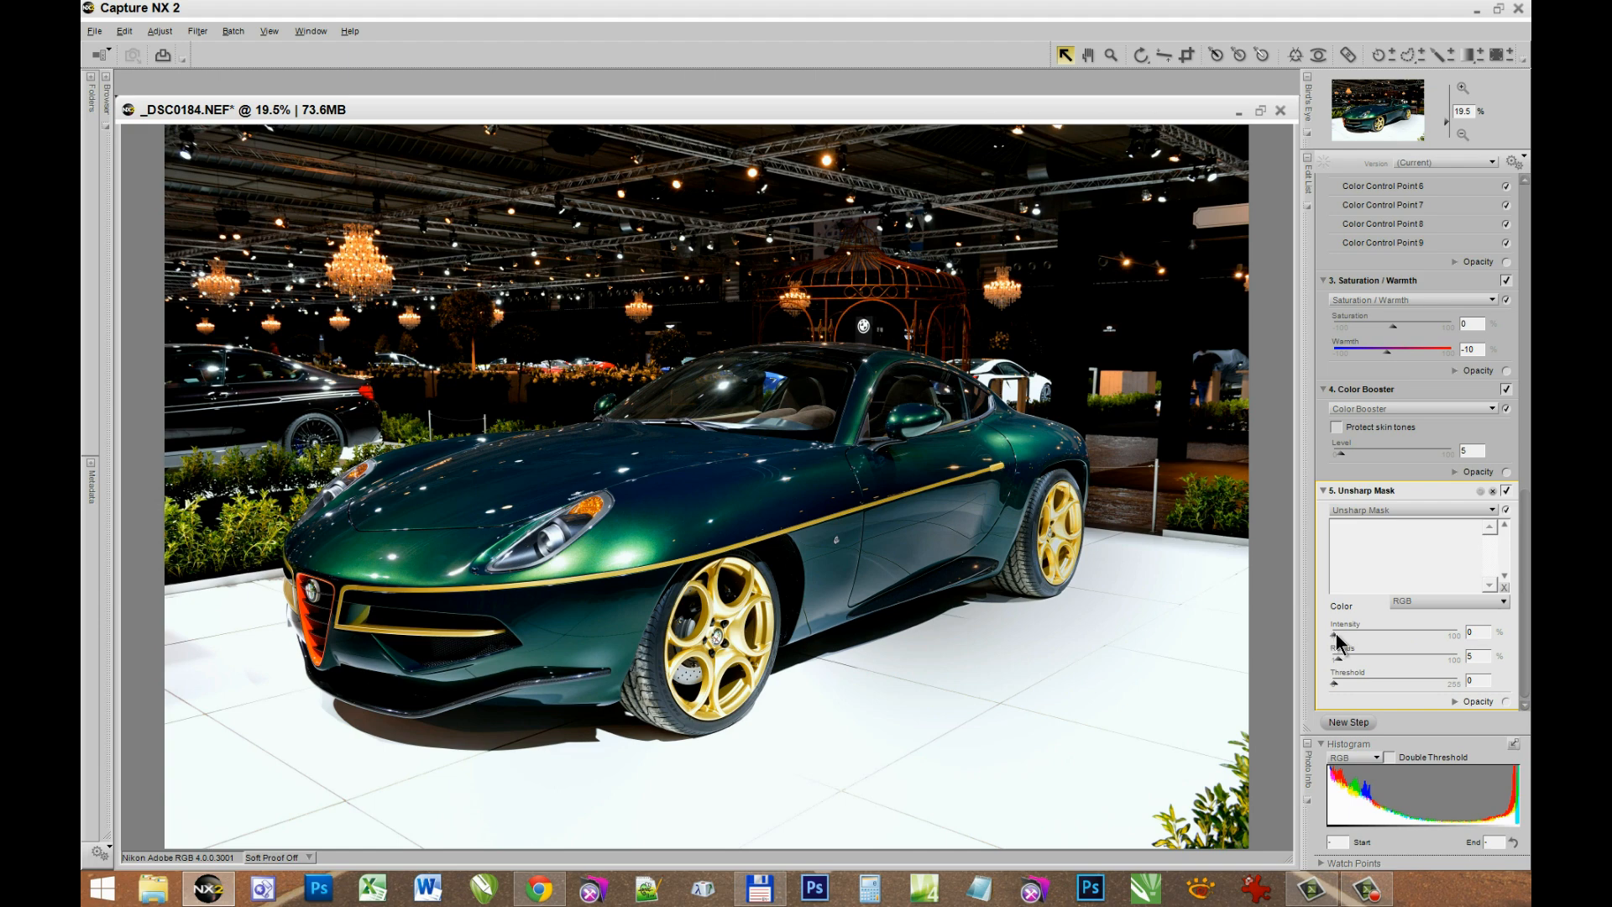
drag(1336, 643, 1375, 643)
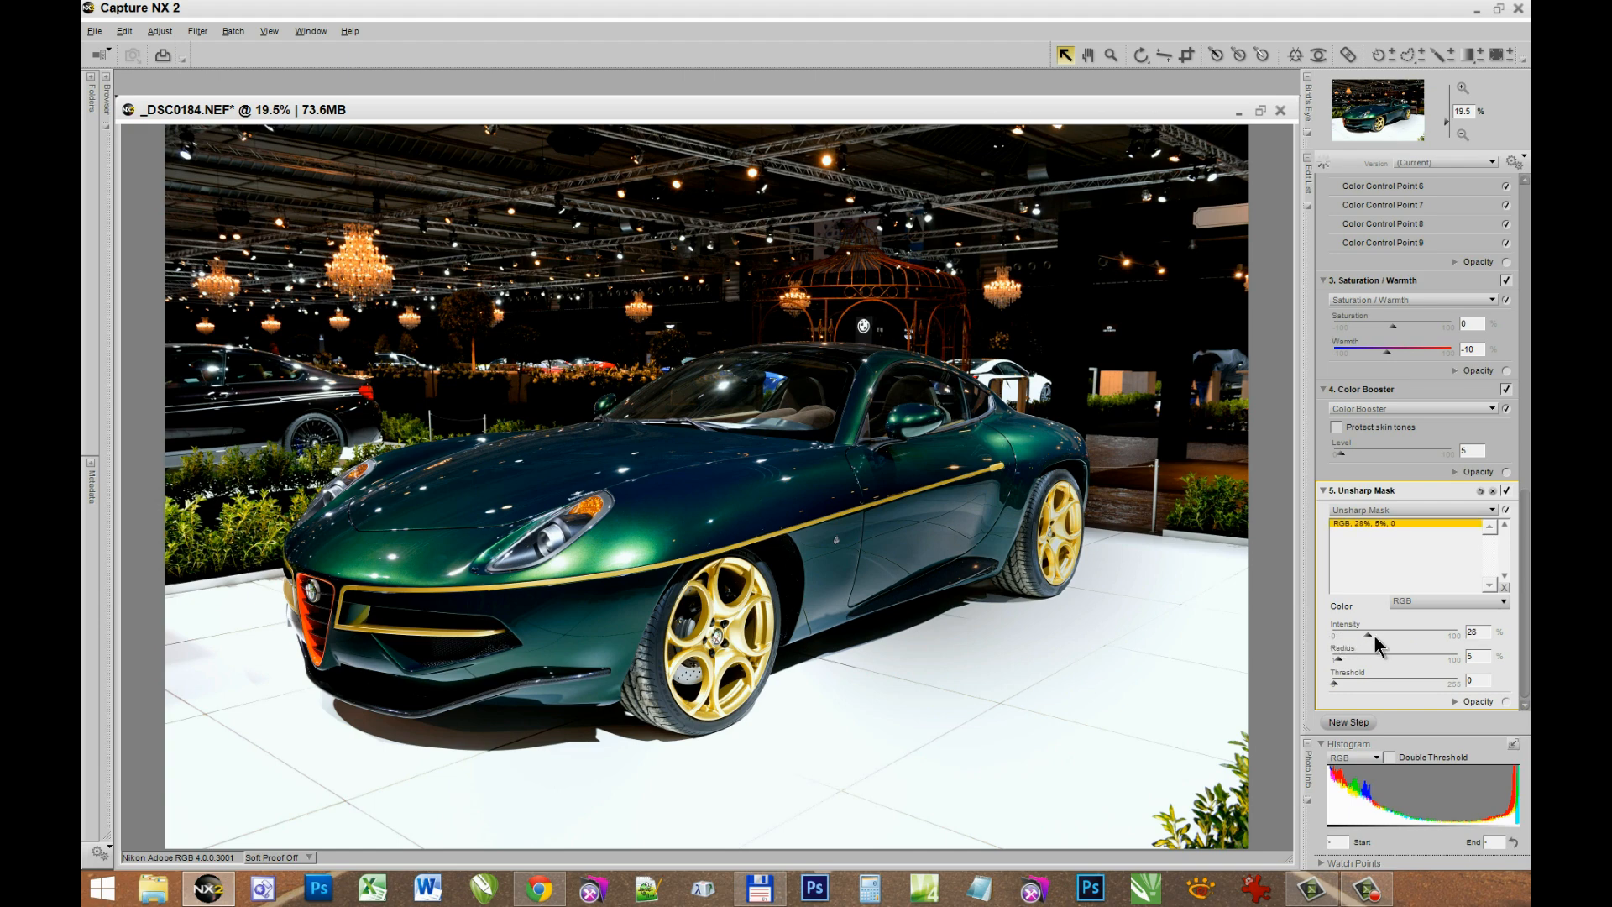
double_click(1480, 632)
text(60)
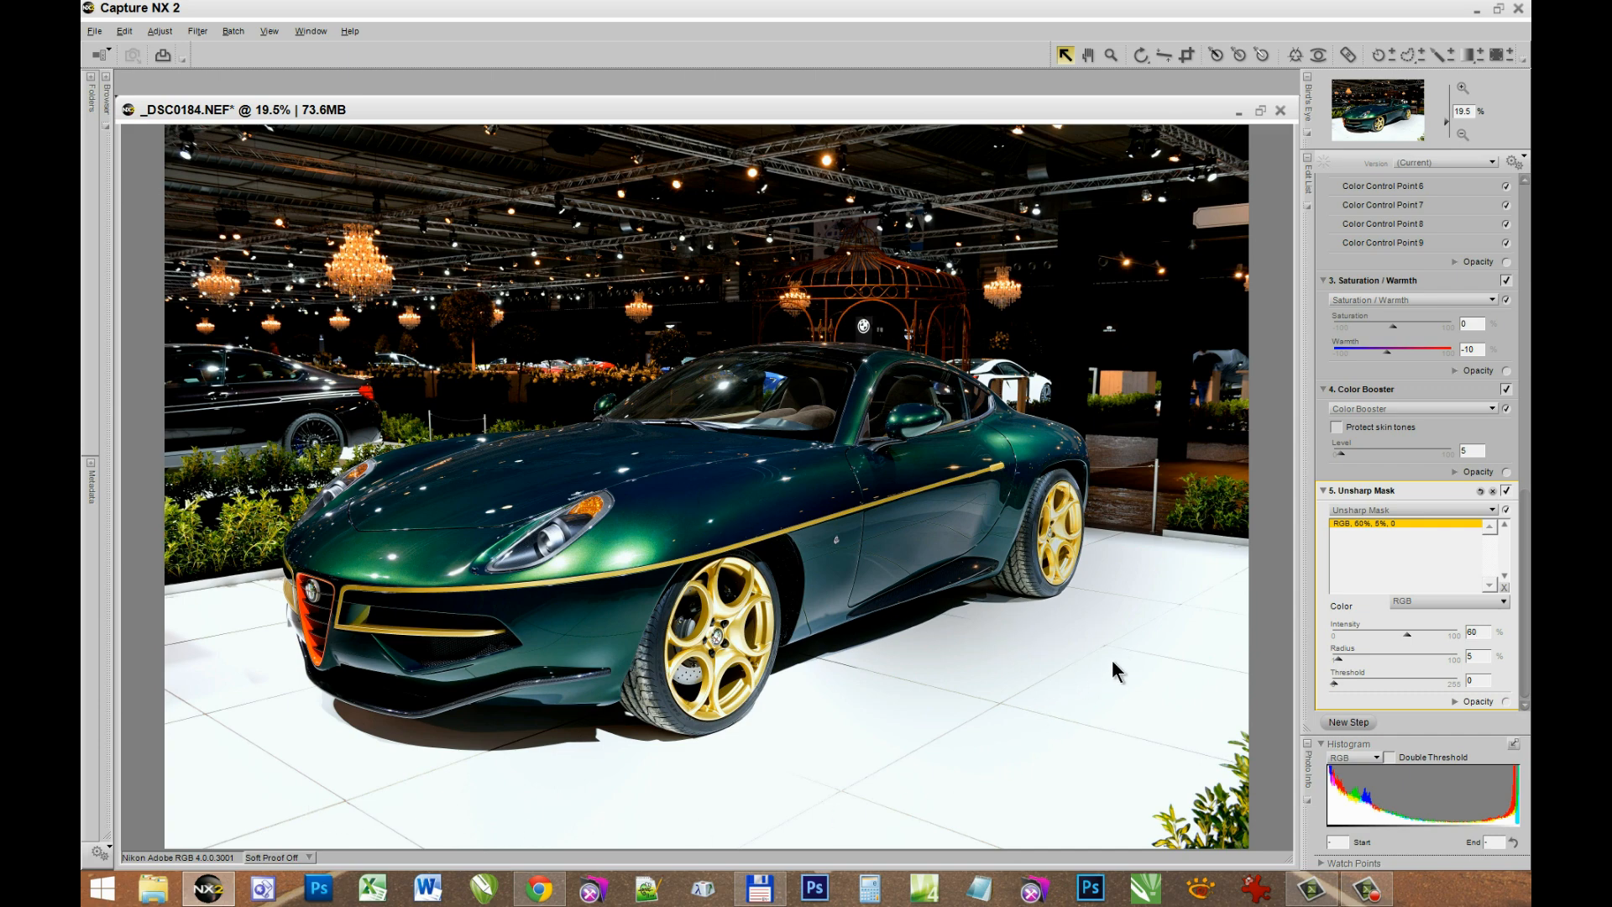
Step: Try to darken the white floor beside the car with a new color control point, with its saturation at -100
click(1295, 54)
click(1017, 724)
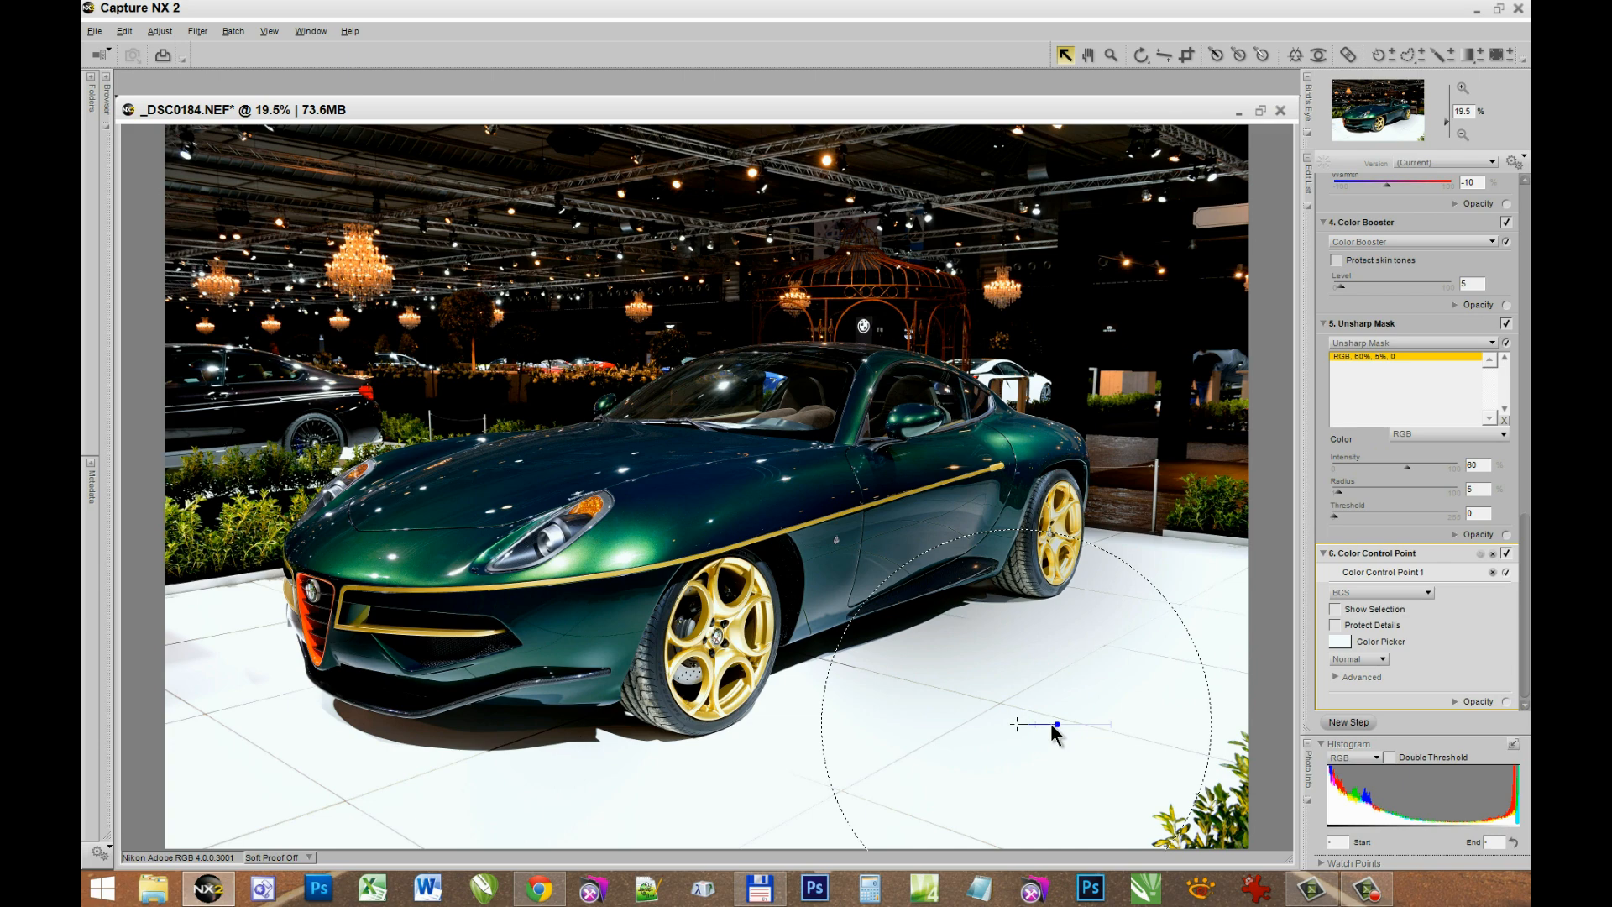
drag(1071, 736, 1024, 759)
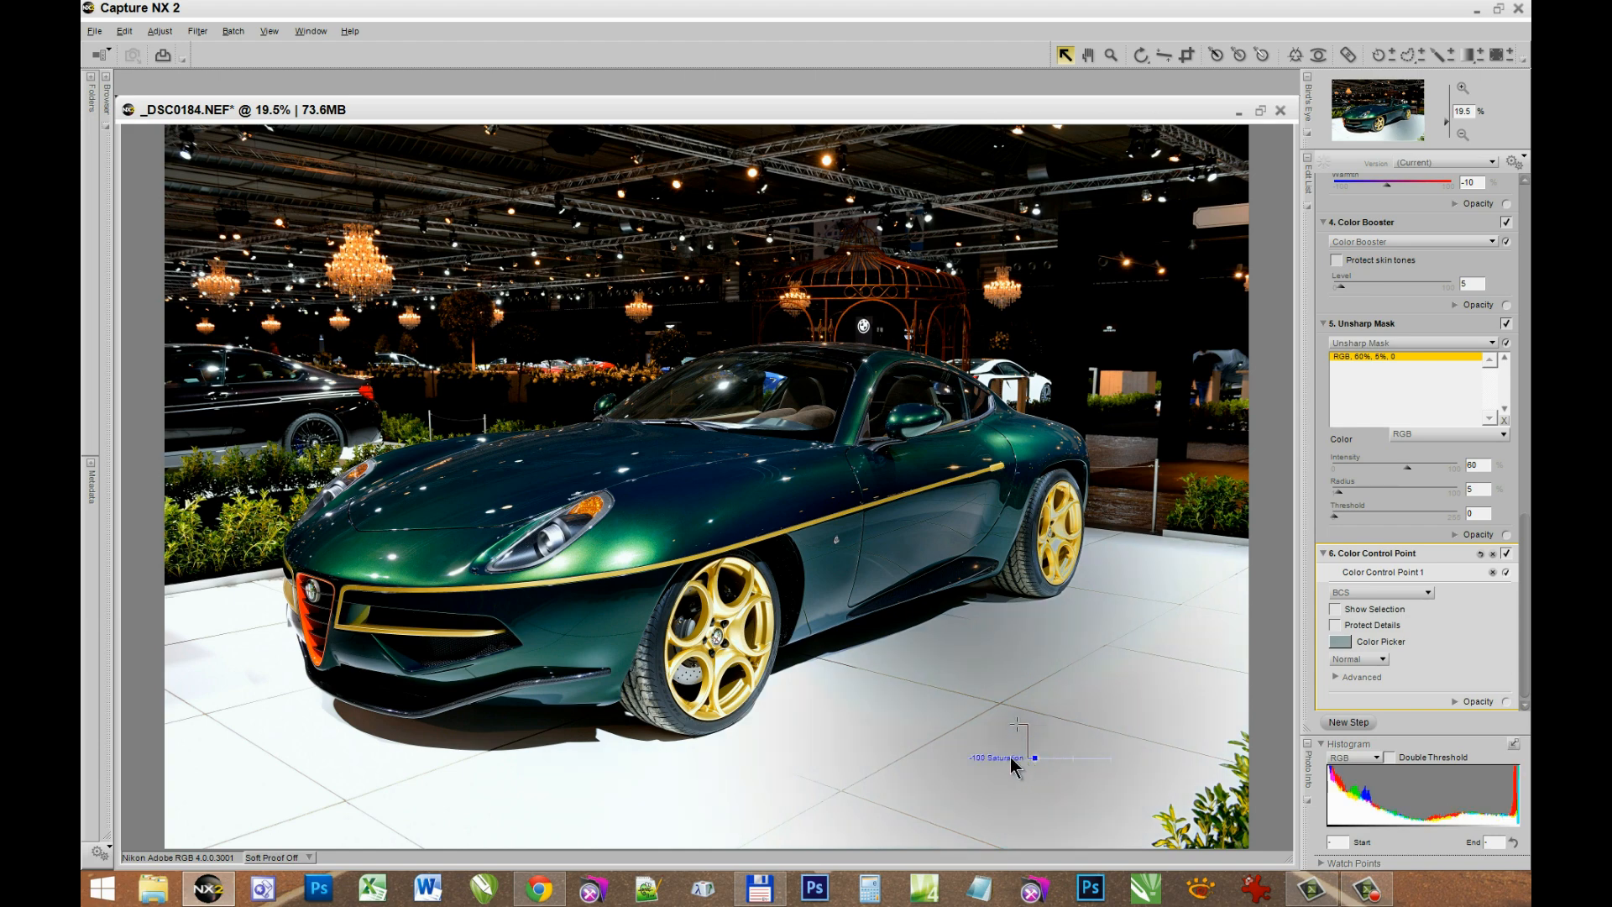
Step: Duplicate the floor's color control point and delete both the copy and the original
right_click(1017, 725)
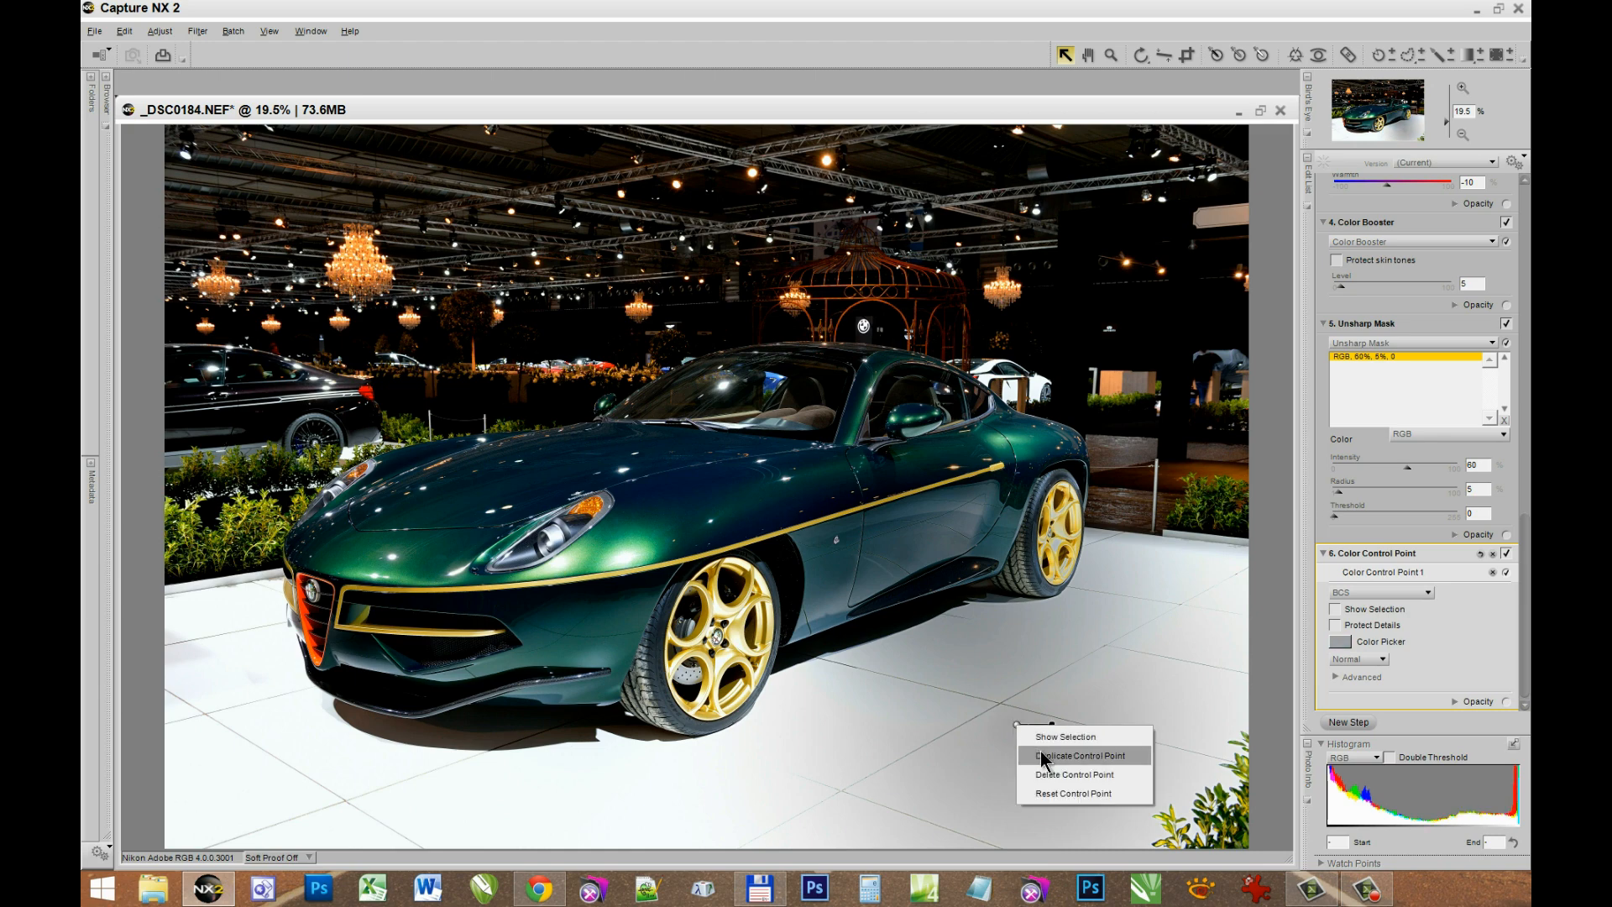
click(1044, 755)
right_click(1021, 738)
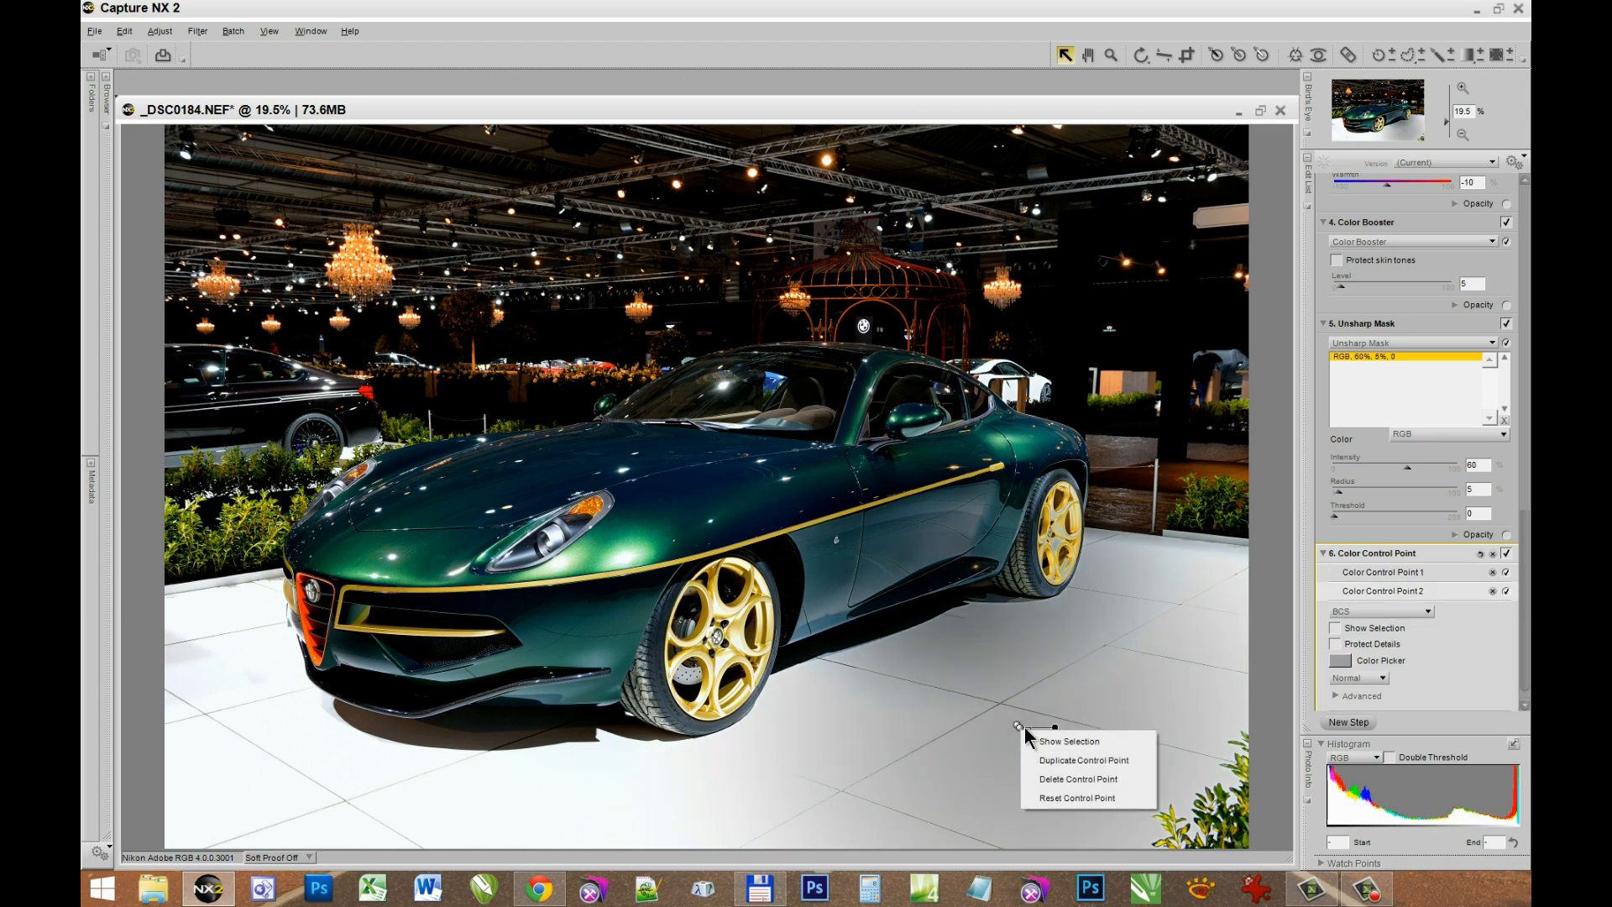
click(1056, 778)
right_click(1014, 722)
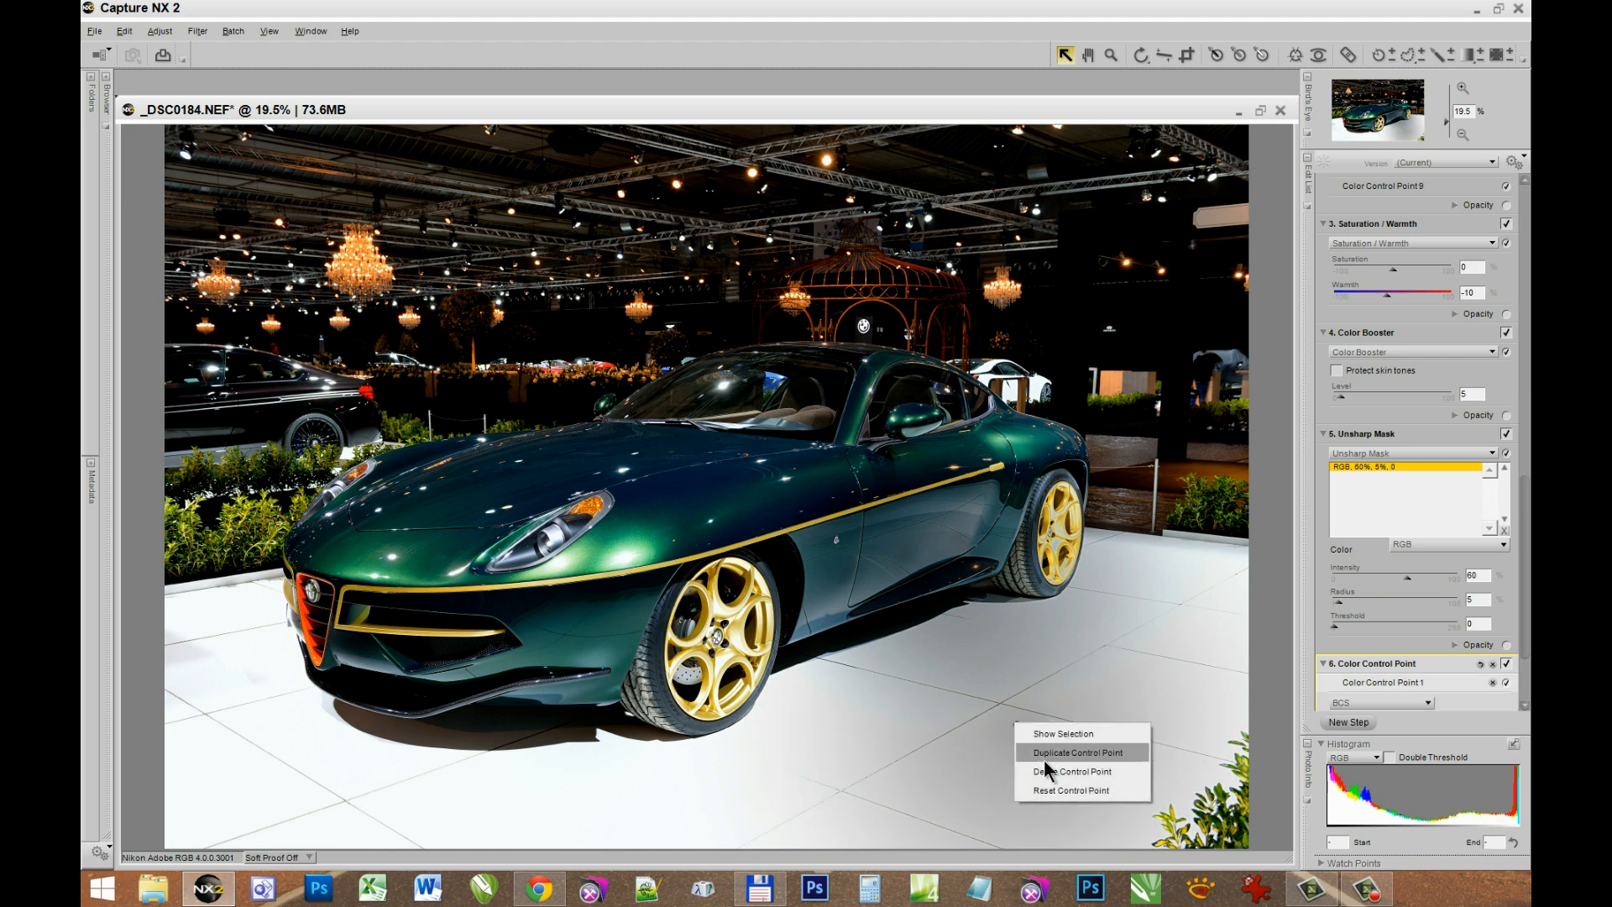
click(1039, 770)
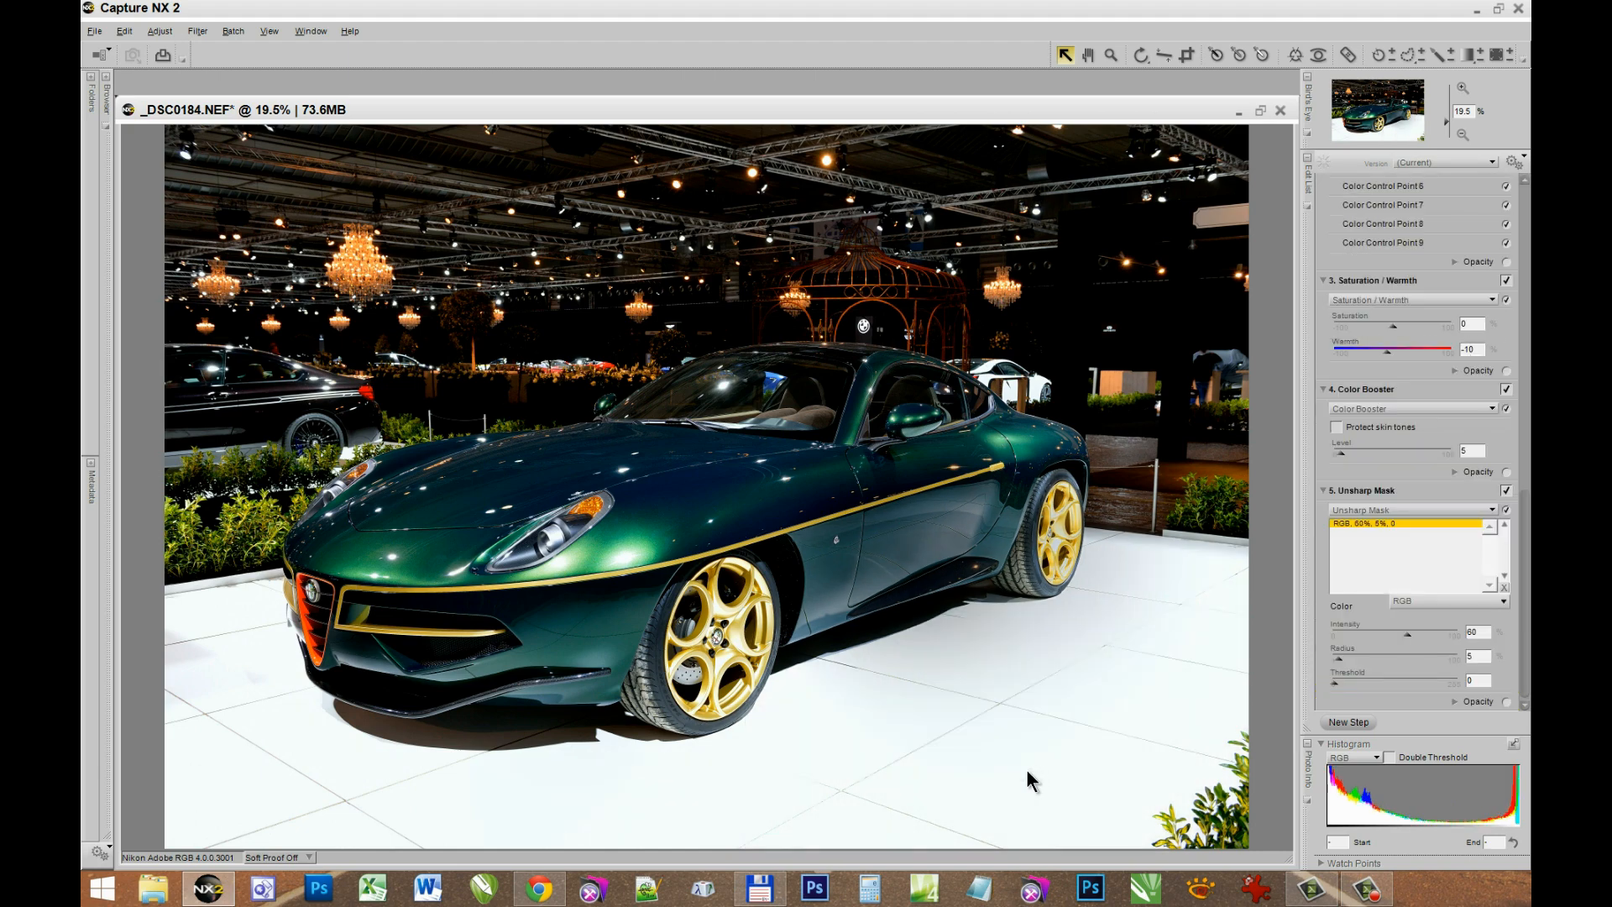